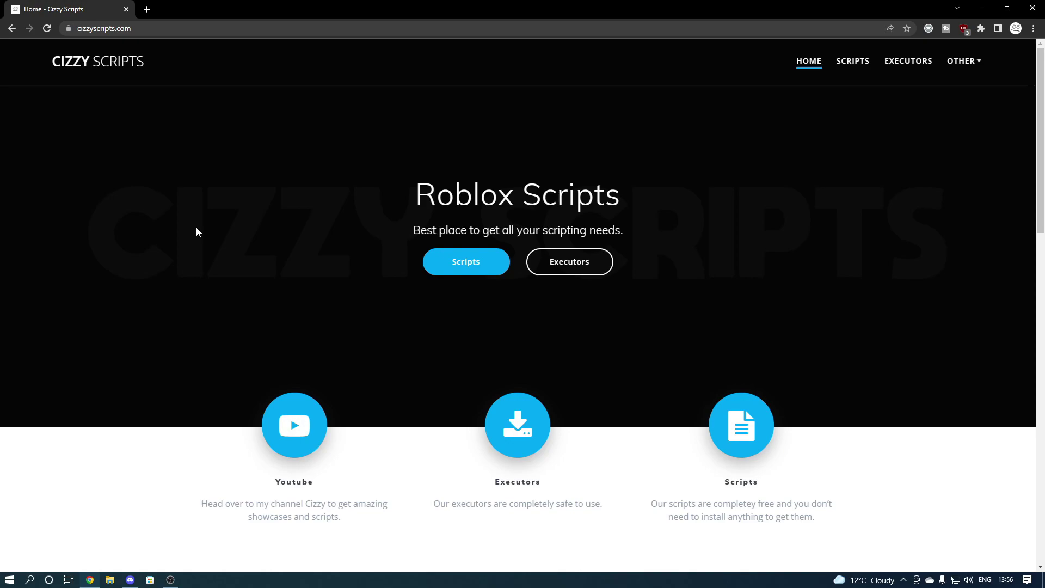
# Search 'winrar' in a new tab and go to the win-rar.com download page.
pyautogui.click(145, 12)
pyautogui.write('winrar')
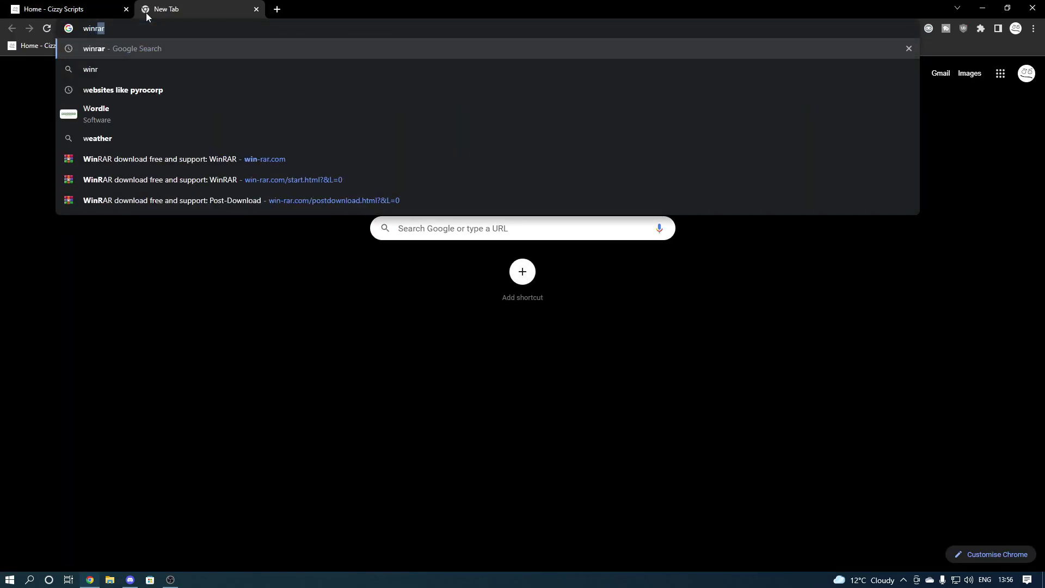
pyautogui.press('Return')
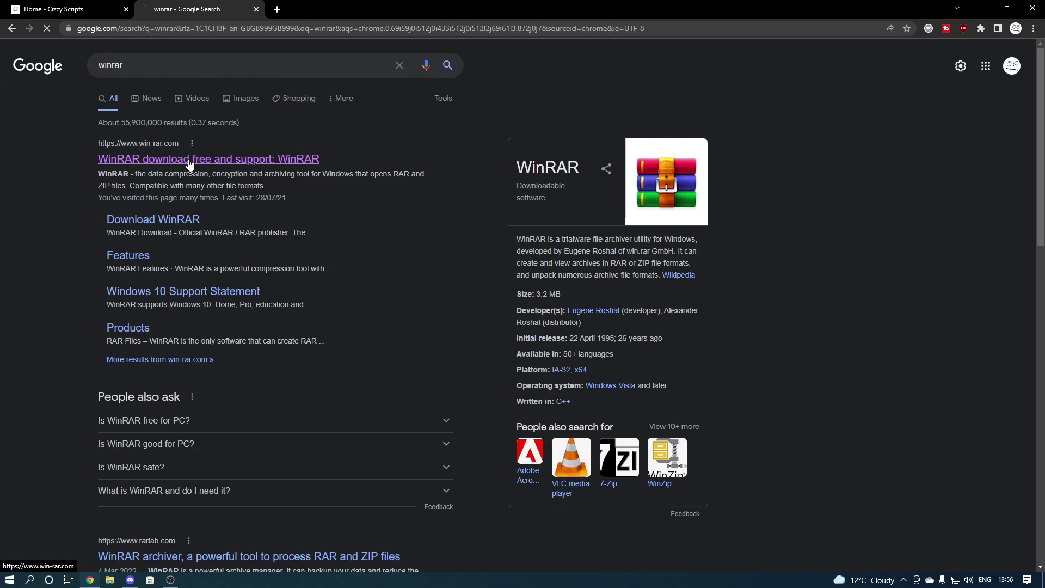
pyautogui.click(190, 162)
pyautogui.click(720, 241)
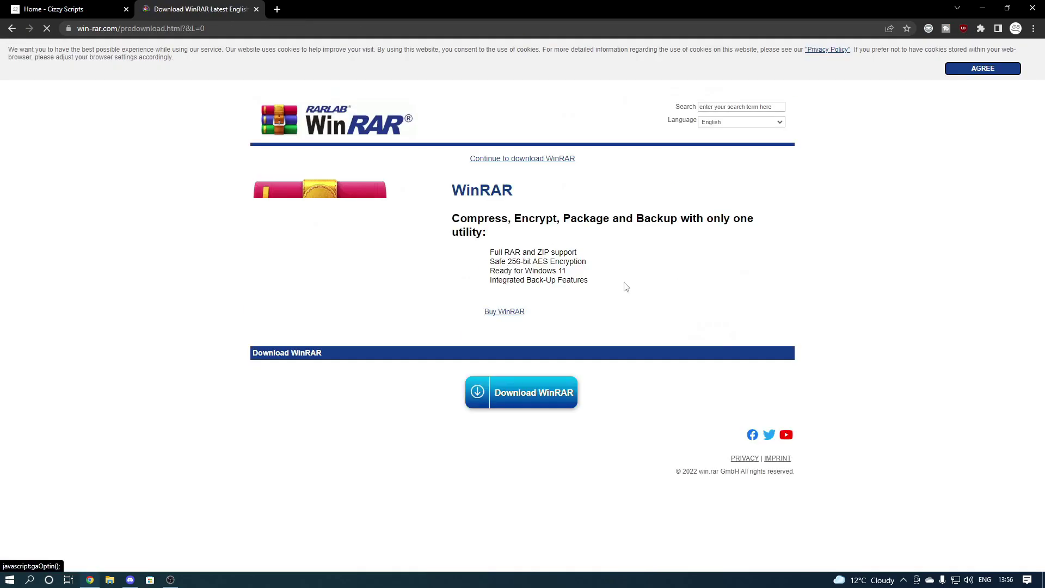
# Save winrar-x64-611.exe to the Desktop and run it, allowing the UAC prompt.
pyautogui.click(530, 446)
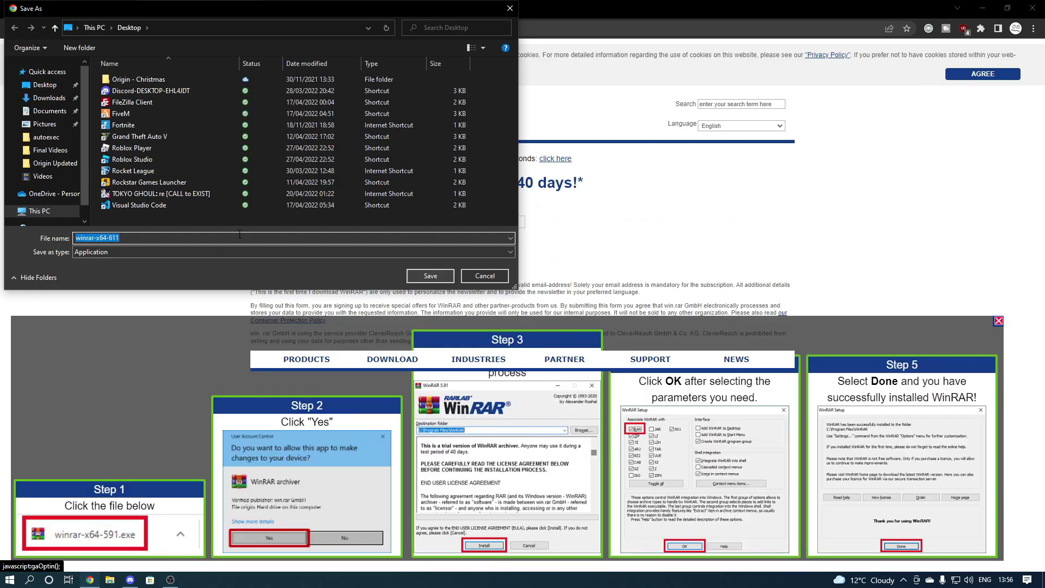
pyautogui.click(433, 278)
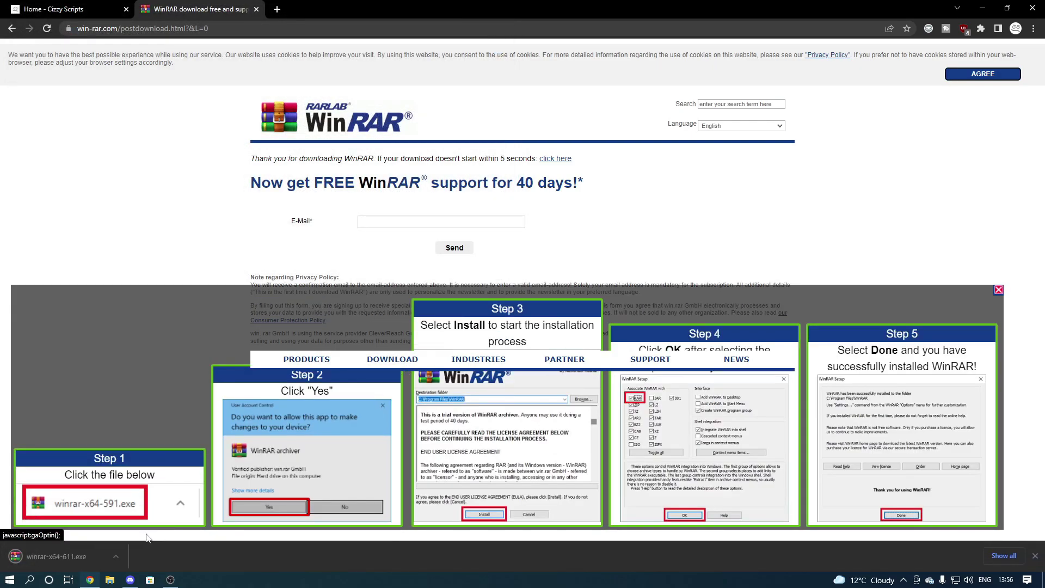
pyautogui.click(67, 556)
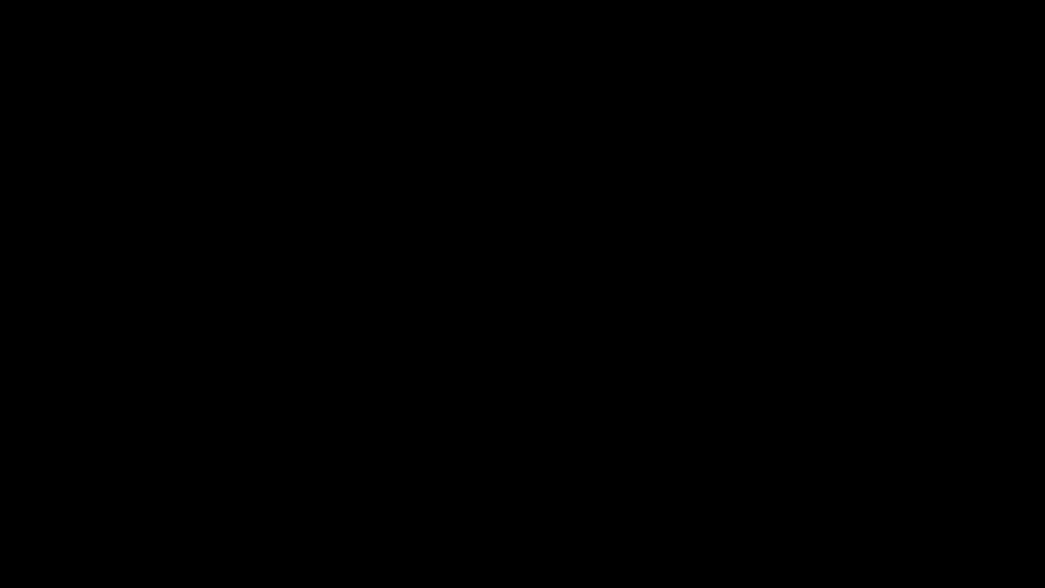
pyautogui.click(479, 355)
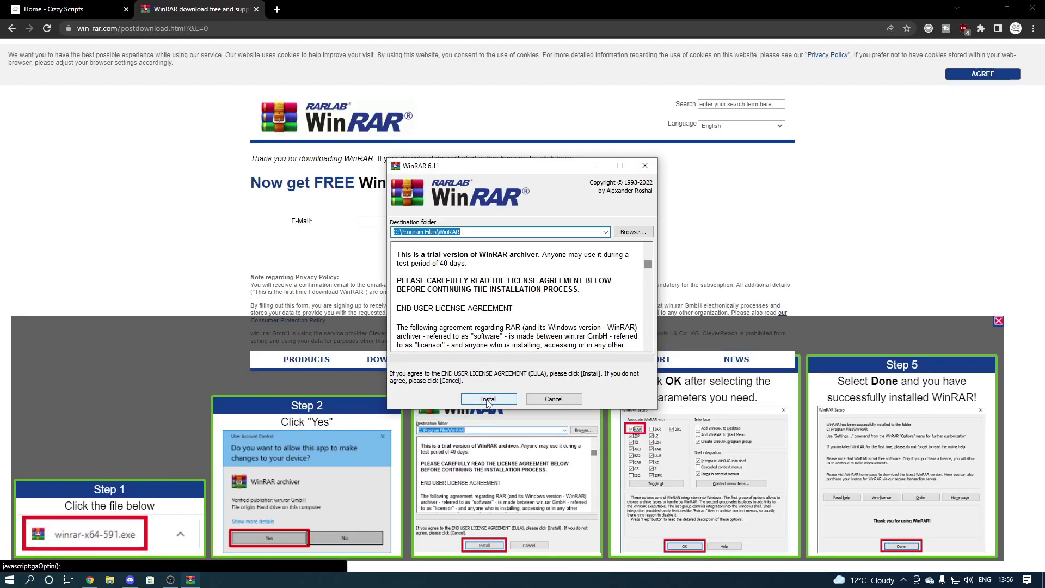
# Install WinRAR 6.11 with the default folder and integration options.
pyautogui.click(488, 401)
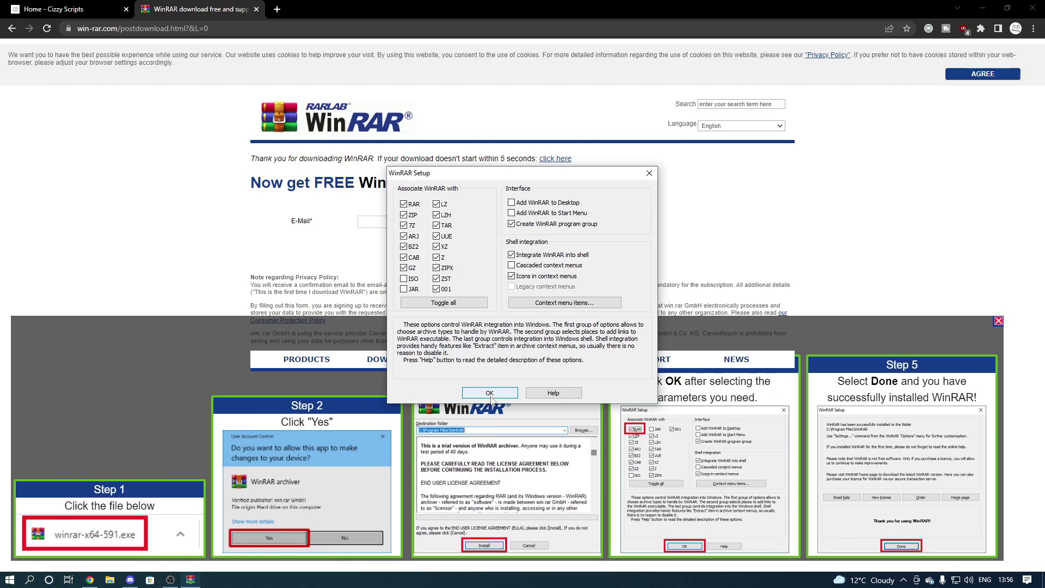
pyautogui.click(490, 401)
pyautogui.click(508, 393)
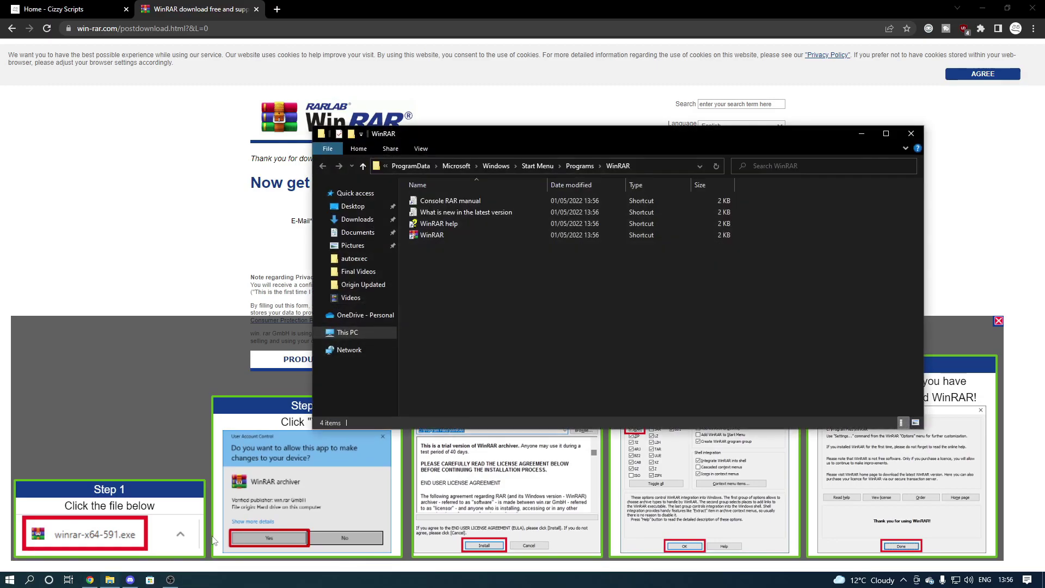
# Close the WinRAR Start Menu folder window and the win-rar.com tab.
pyautogui.moveTo(499, 136); pyautogui.dragTo(393, 134)
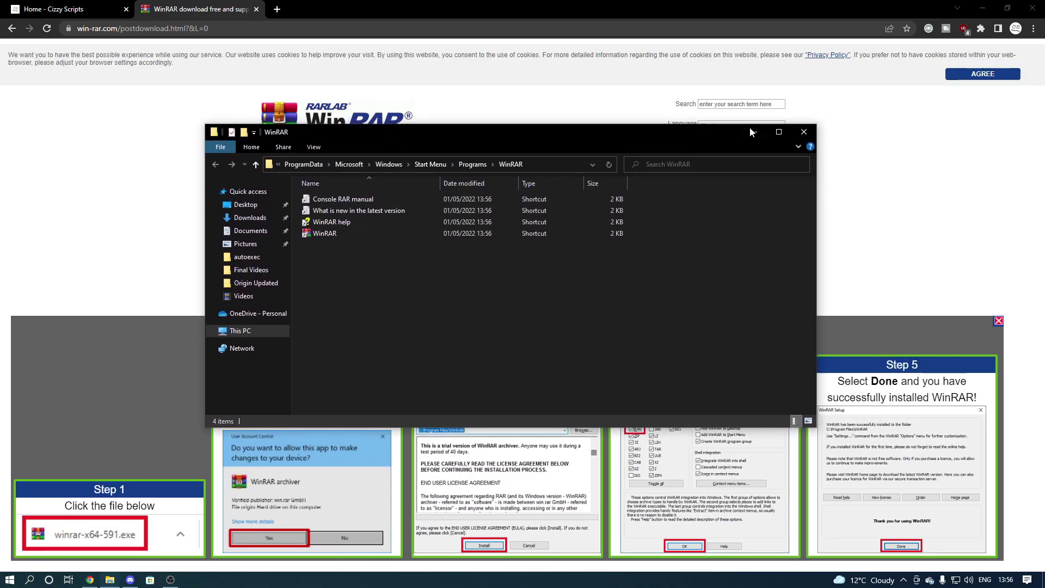
pyautogui.click(800, 132)
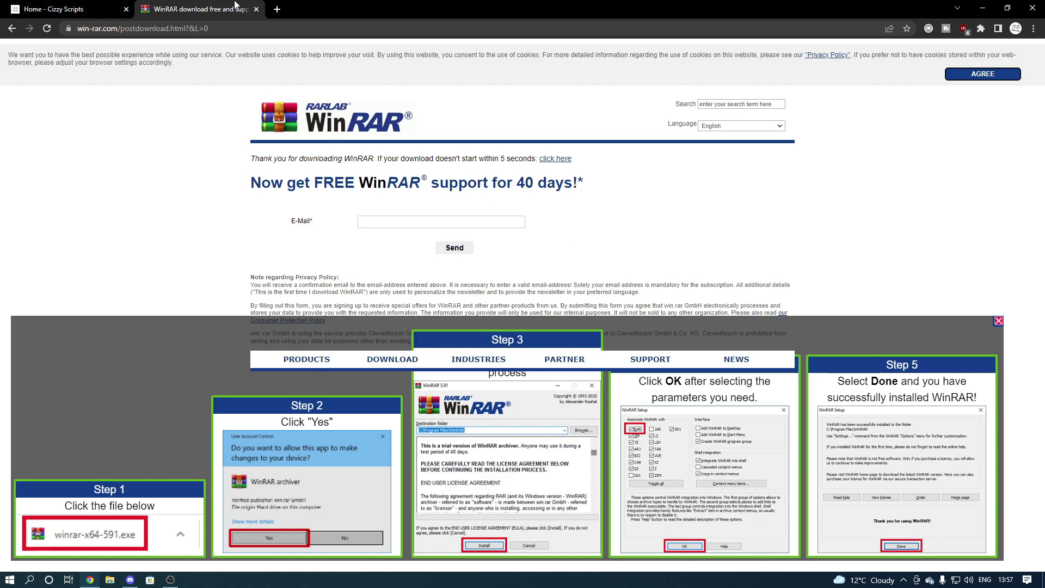
pyautogui.click(255, 9)
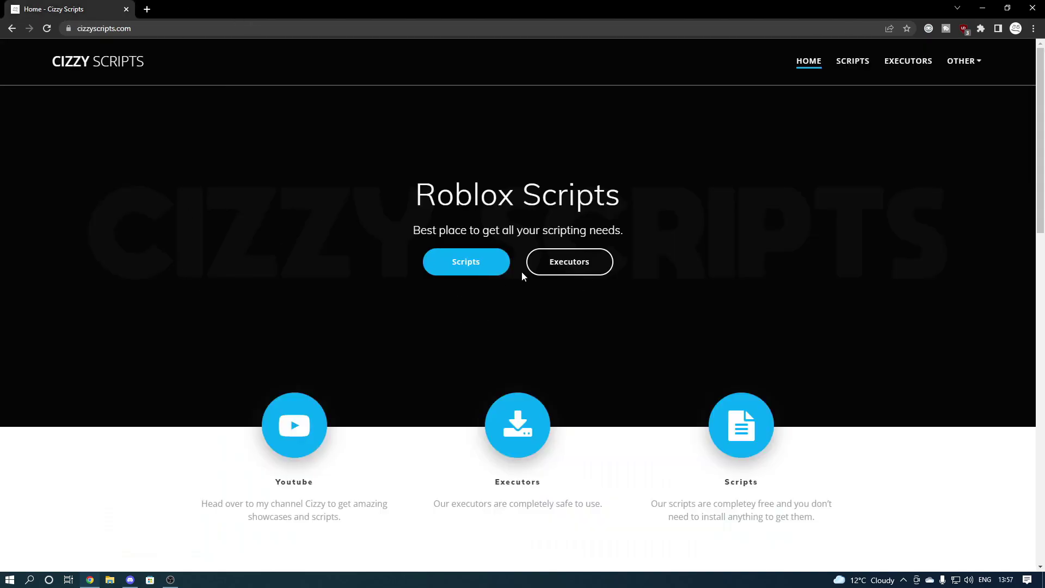
# Browse the Cizzy Scripts Executors cards and open Origin's download page.
pyautogui.click(586, 266)
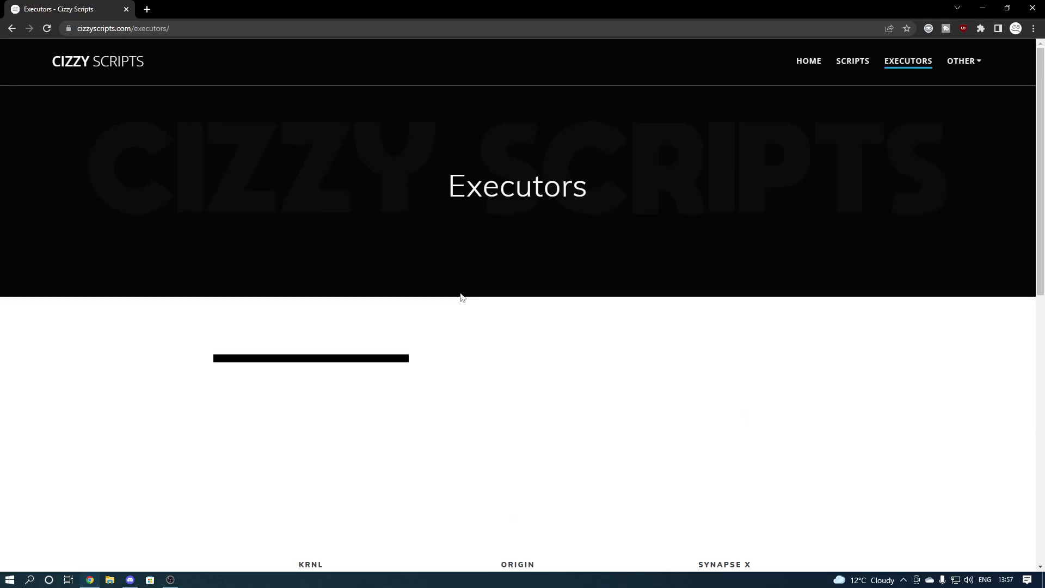
pyautogui.scroll(-3, 527, 331)
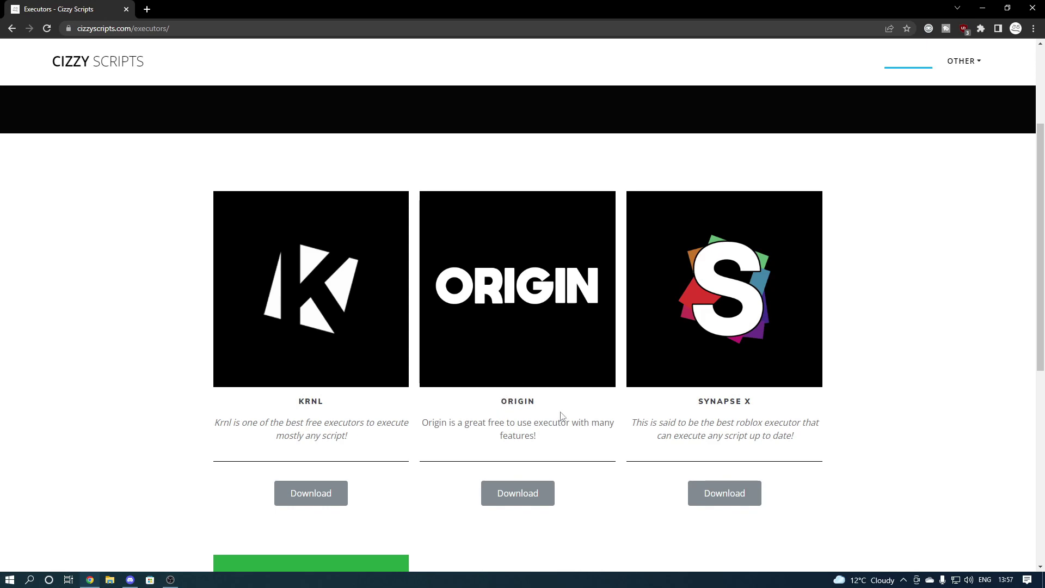
pyautogui.scroll(-1, 539, 427)
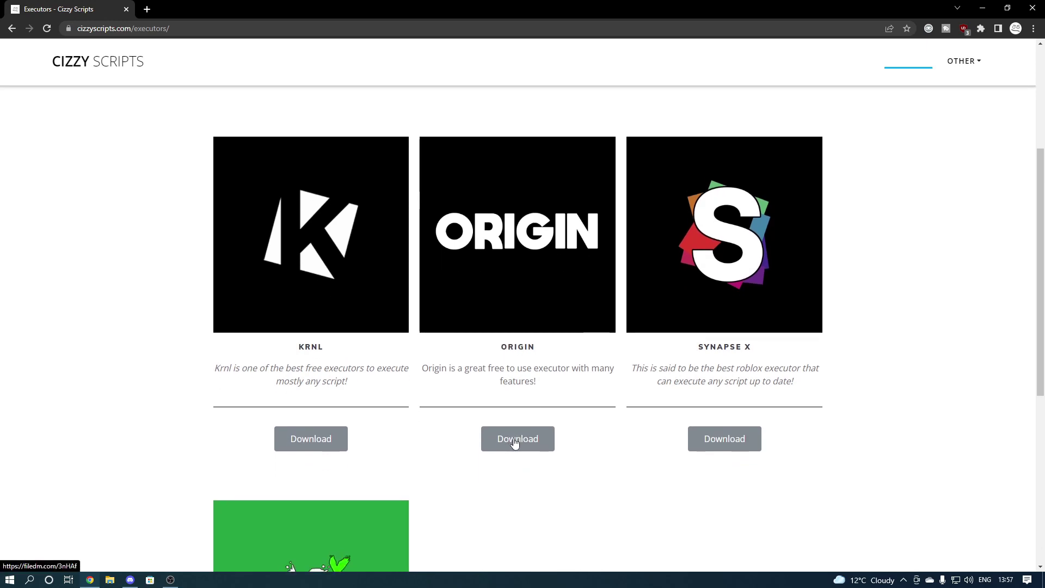
pyautogui.scroll(-5, 498, 447)
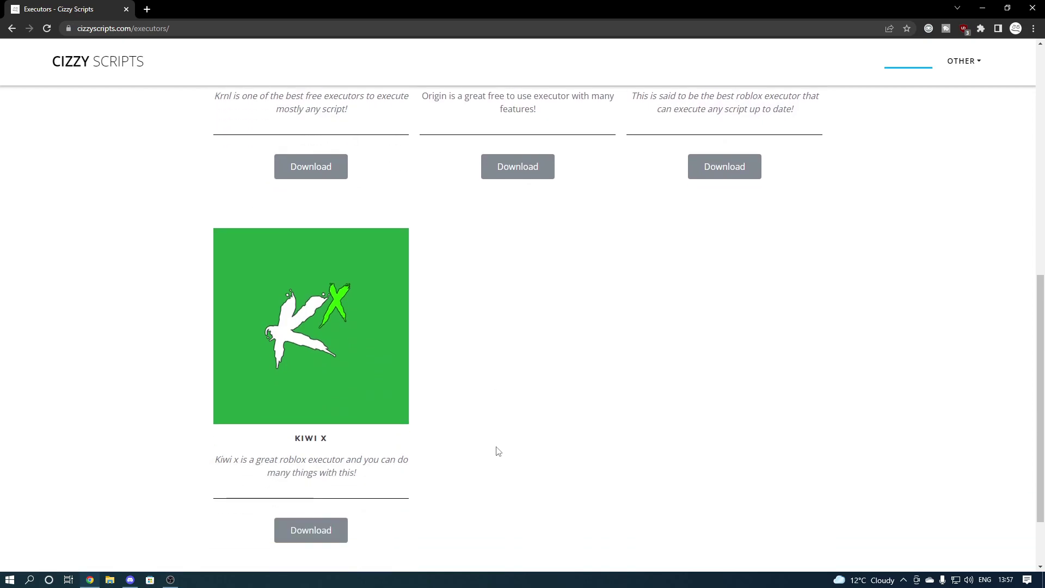
pyautogui.scroll(5, 442, 444)
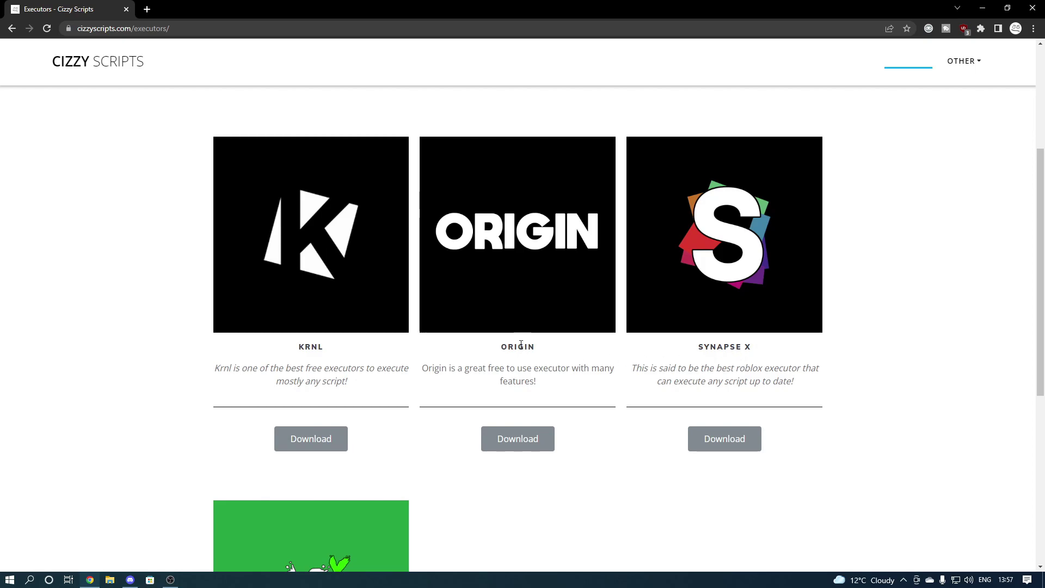
pyautogui.click(513, 443)
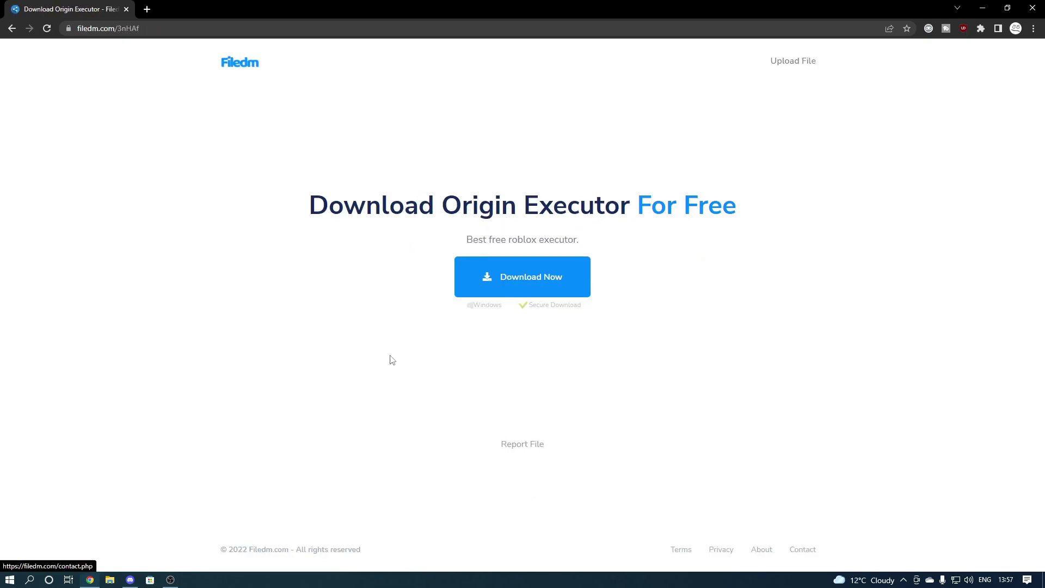
# Save Origin Executor_48196.exe and run it past the SmartScreen and UAC prompts.
pyautogui.click(522, 278)
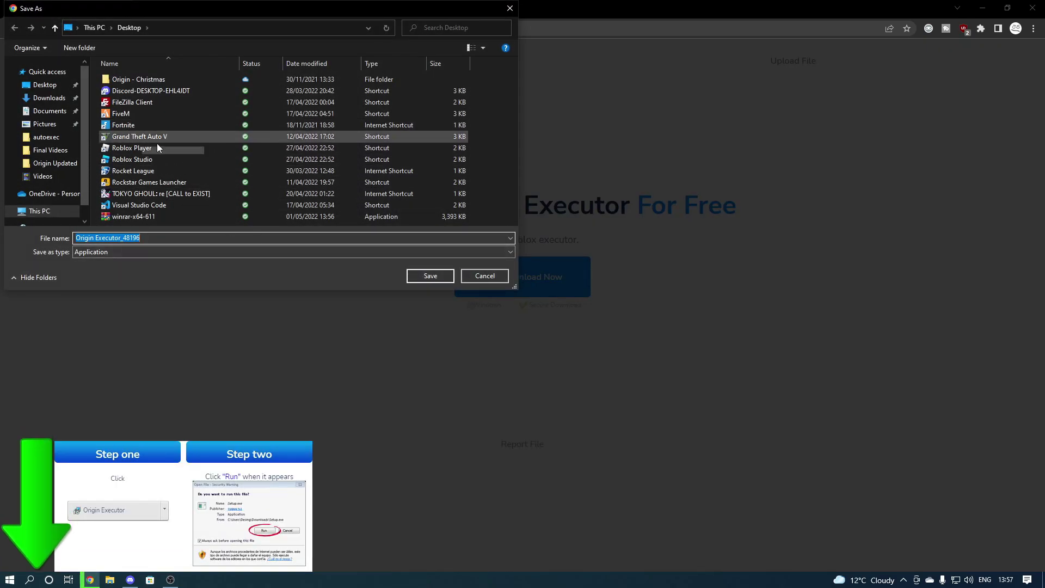
pyautogui.click(429, 276)
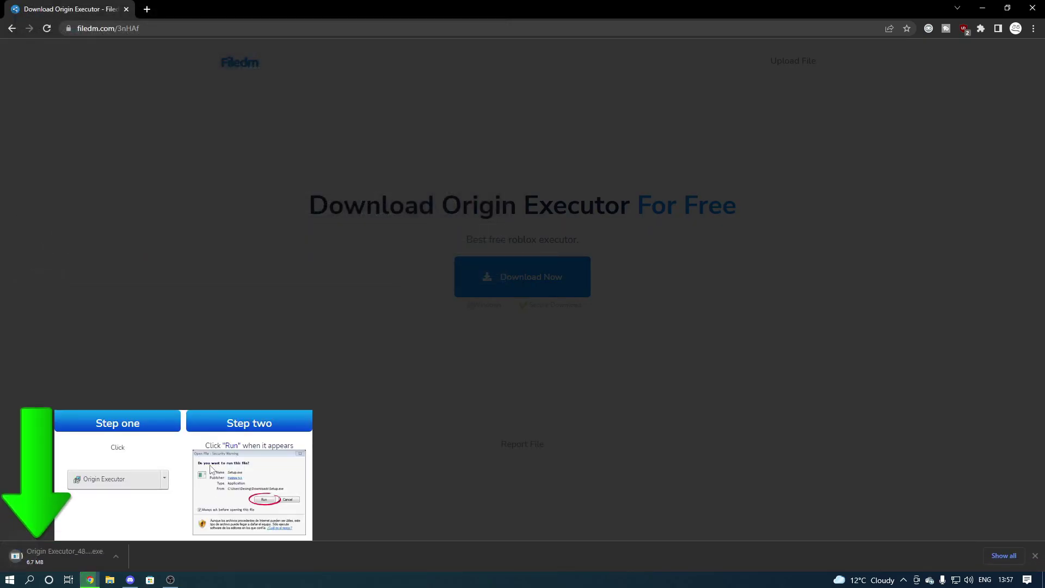
pyautogui.click(79, 556)
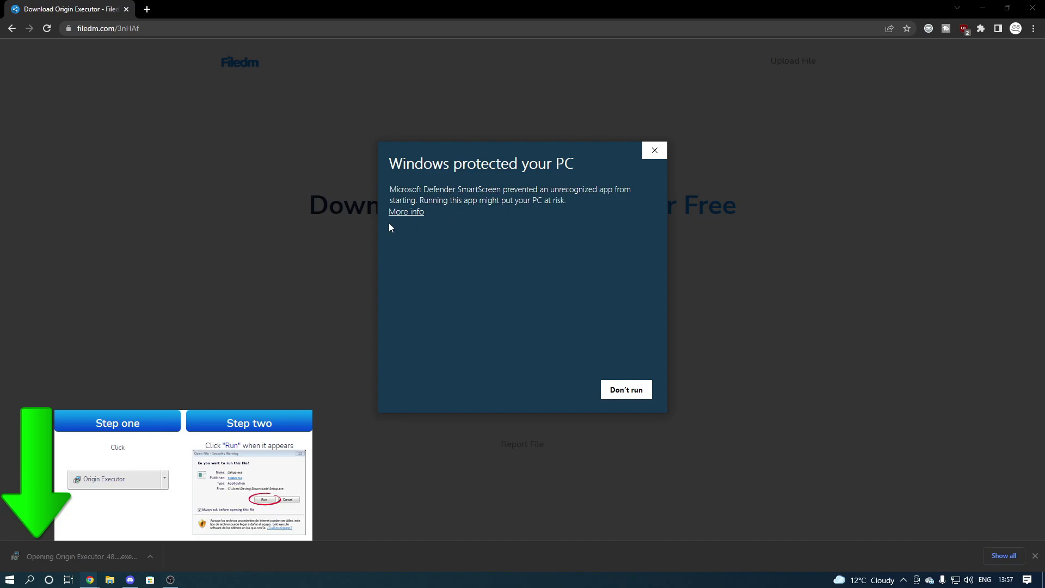
pyautogui.click(409, 212)
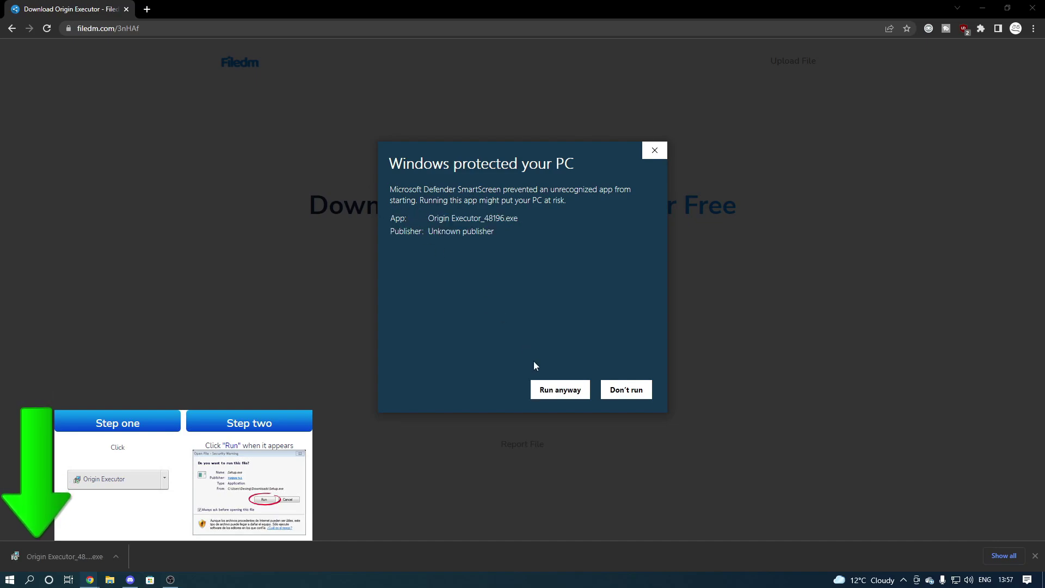
pyautogui.click(560, 389)
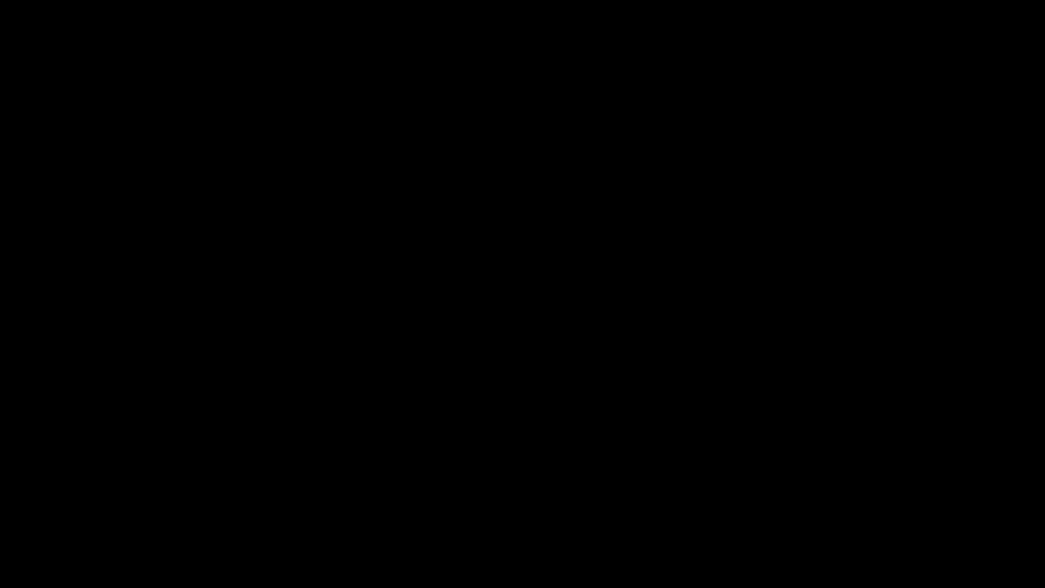
pyautogui.click(488, 368)
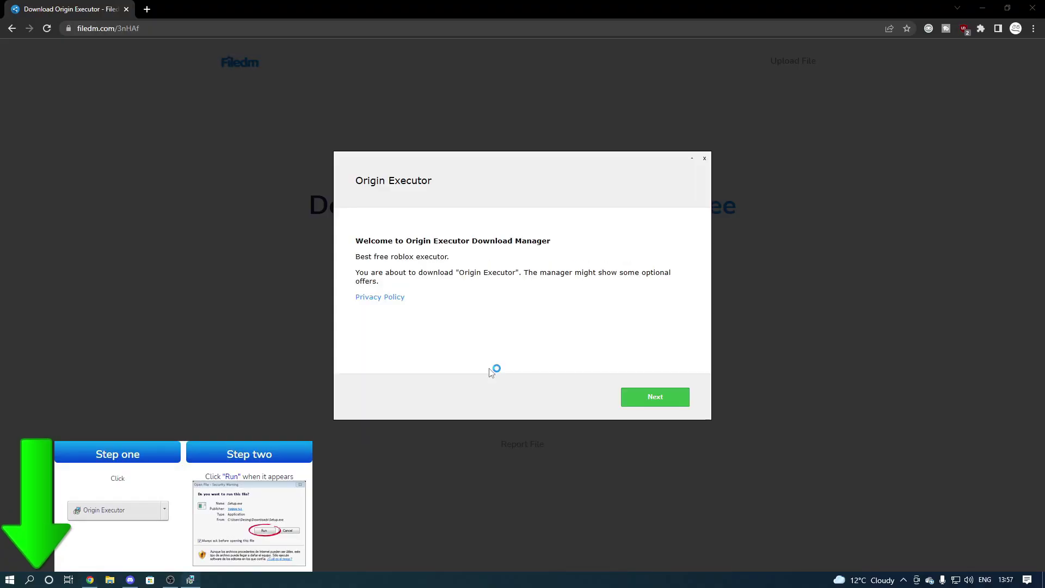
# Skip the SpyHunter and WinZip offers in the Origin Download Manager.
pyautogui.click(667, 400)
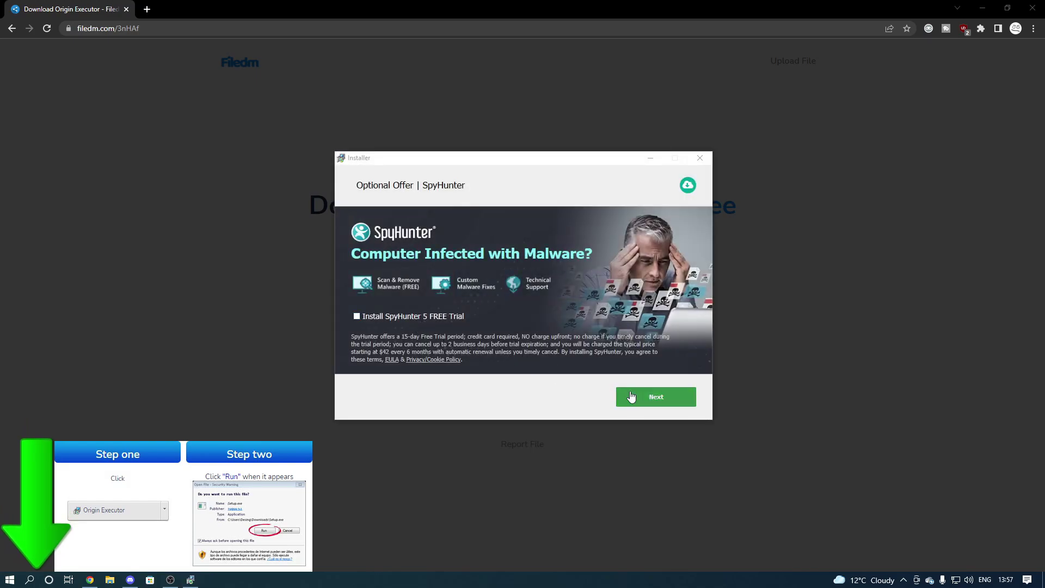
pyautogui.click(631, 398)
pyautogui.click(640, 390)
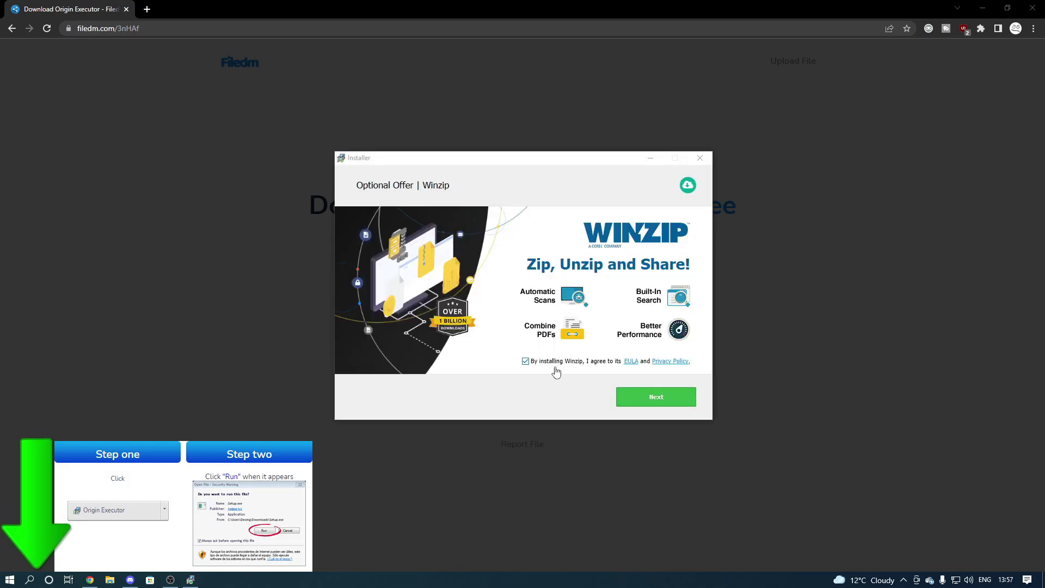
pyautogui.click(681, 398)
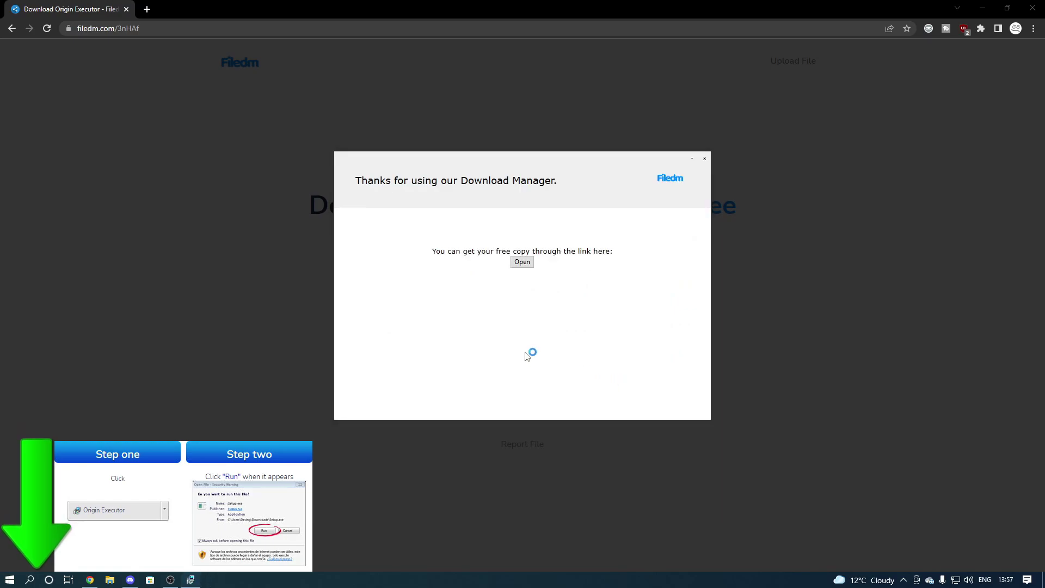
# Copy the directdl.xyz download link and close the download manager.
pyautogui.click(522, 263)
pyautogui.hotkey('ctrl', 'a')
pyautogui.hotkey('ctrl', 'c')
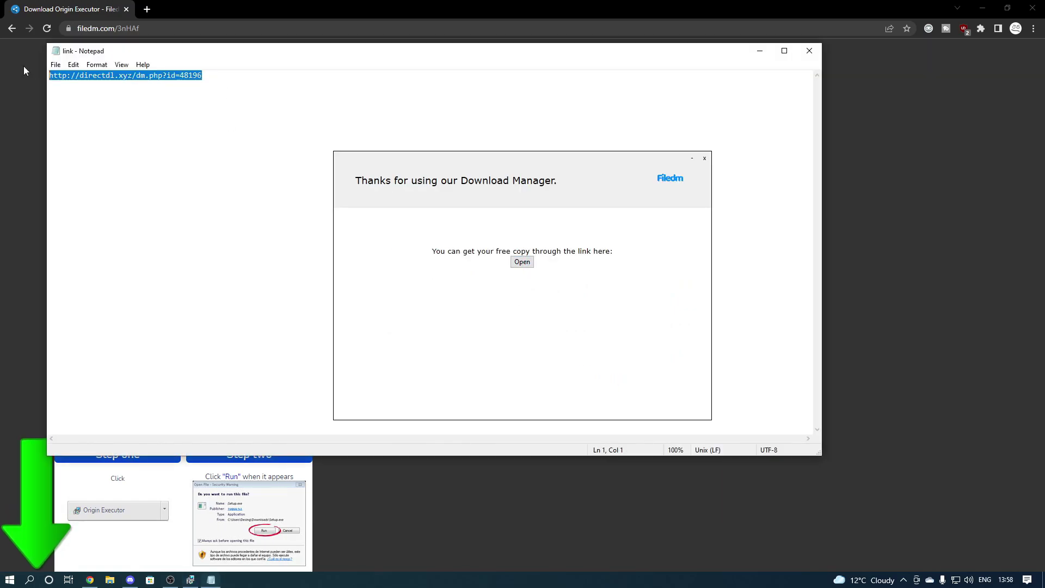
pyautogui.hotkey('alt', 'F4')
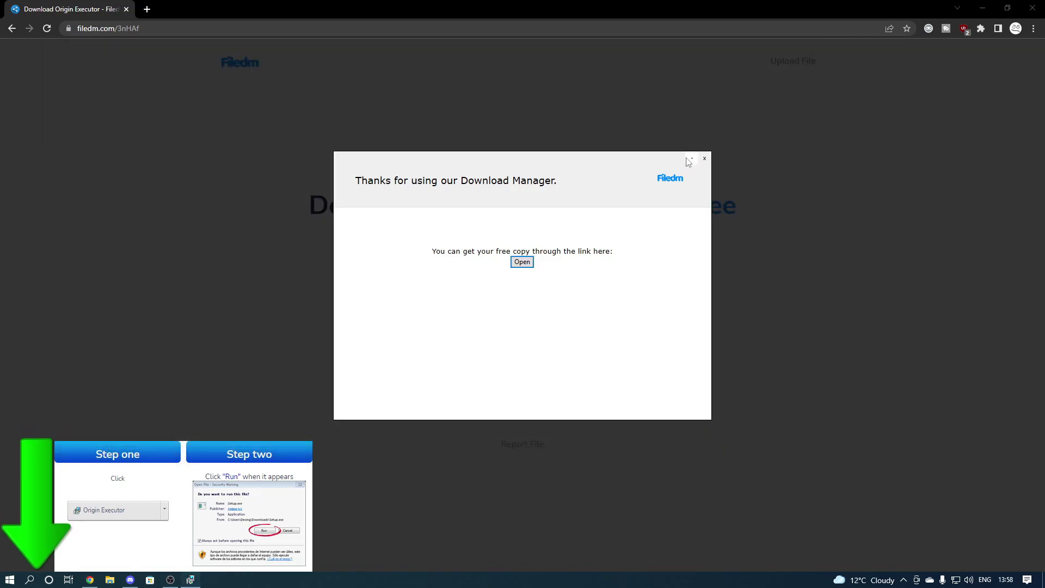
pyautogui.click(704, 158)
pyautogui.click(147, 10)
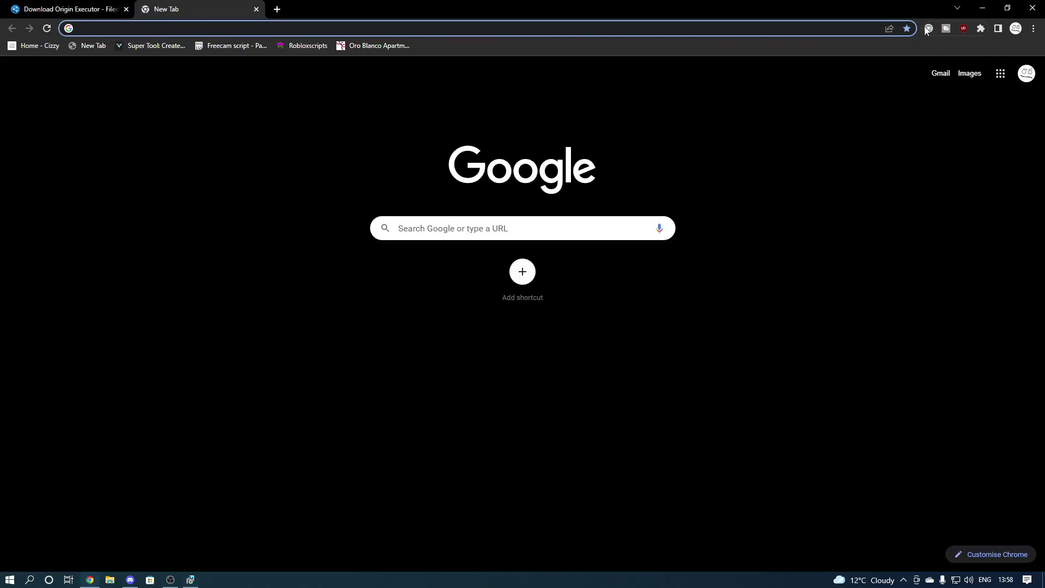
# Load the copied download link, which hits the Virus Safe block page.
pyautogui.click(191, 30)
pyautogui.hotkey('ctrl', 'v')
pyautogui.press('Return')
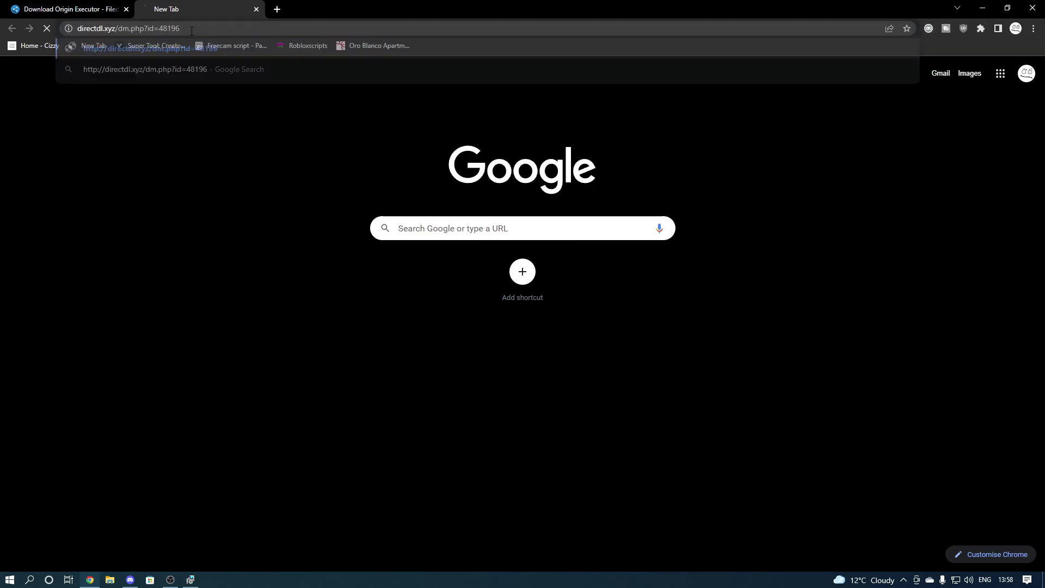
pyautogui.moveTo(385, 366); pyautogui.dragTo(644, 360)
pyautogui.click(657, 331)
# Connect AdGuard VPN to Germany, reload the link, and save Origin.rar to the Desktop.
pyautogui.click(929, 28)
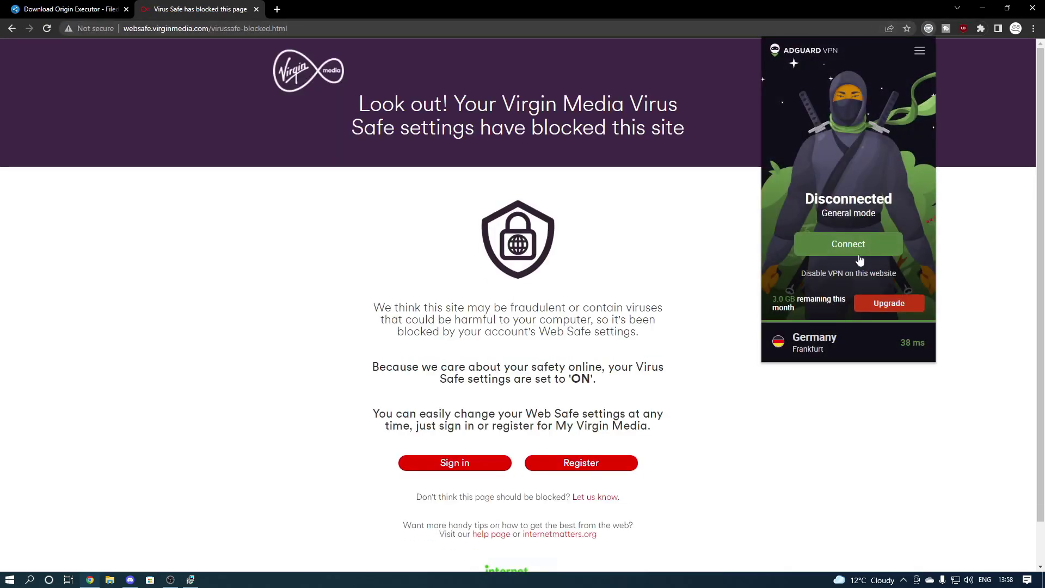
pyautogui.click(847, 244)
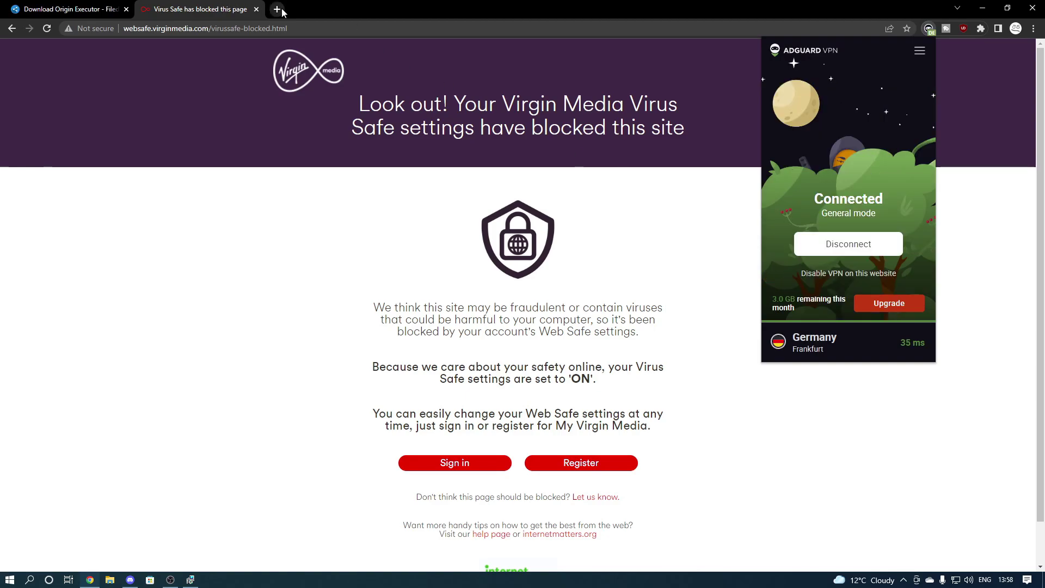
pyautogui.click(277, 9)
pyautogui.hotkey('ctrl', 'v')
pyautogui.press('Return')
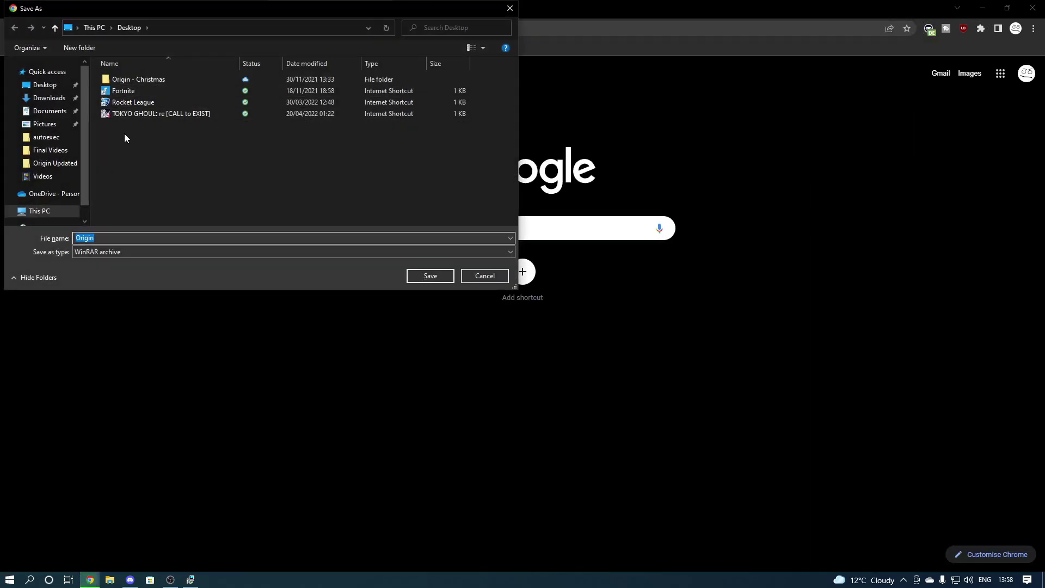
pyautogui.click(429, 276)
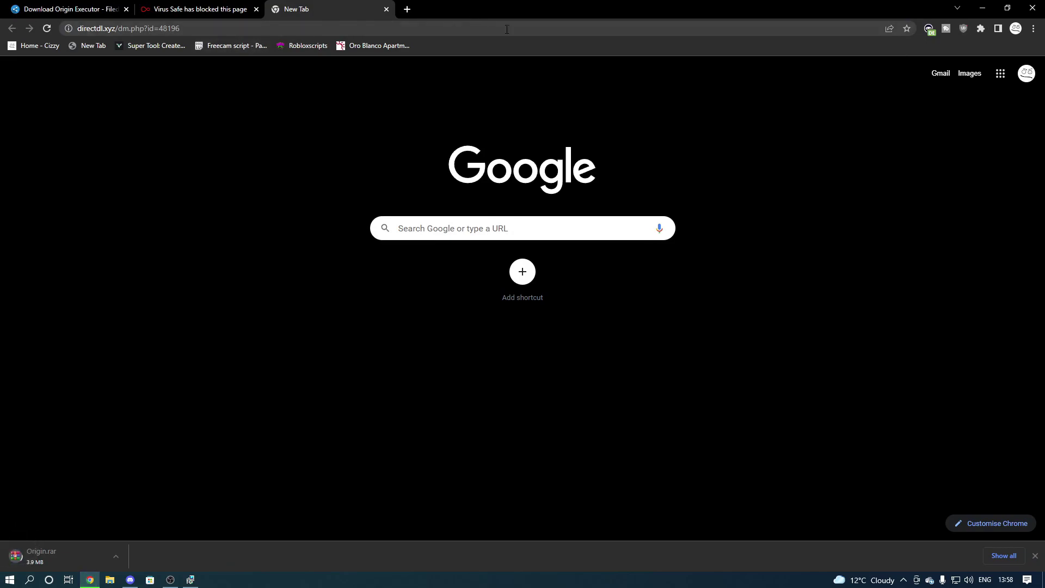
# Disconnect the VPN, close the extra tabs, and minimize Chrome.
pyautogui.click(929, 28)
pyautogui.click(849, 244)
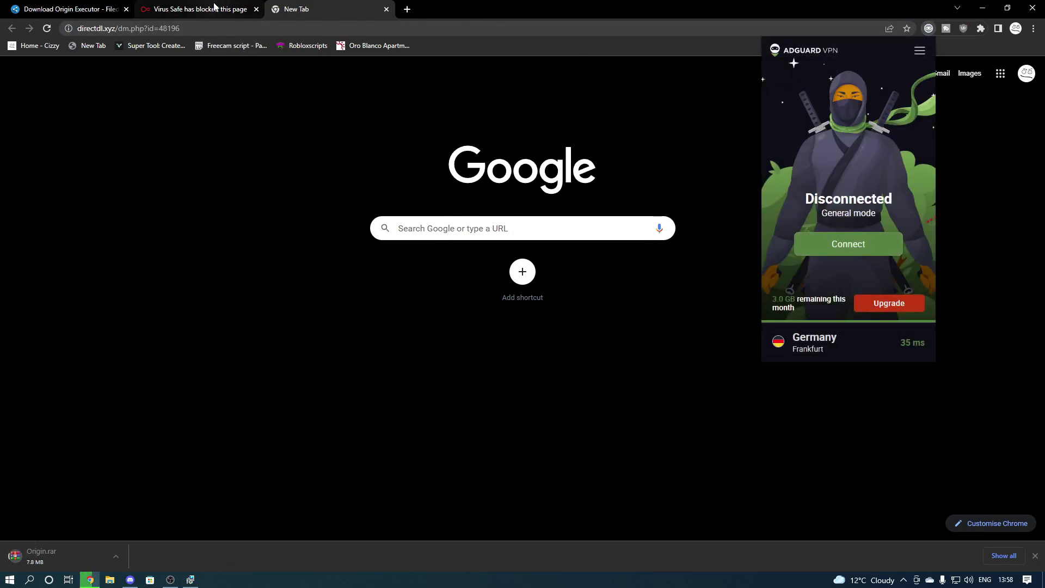
pyautogui.click(212, 10)
pyautogui.click(256, 9)
pyautogui.click(256, 9)
pyautogui.click(982, 7)
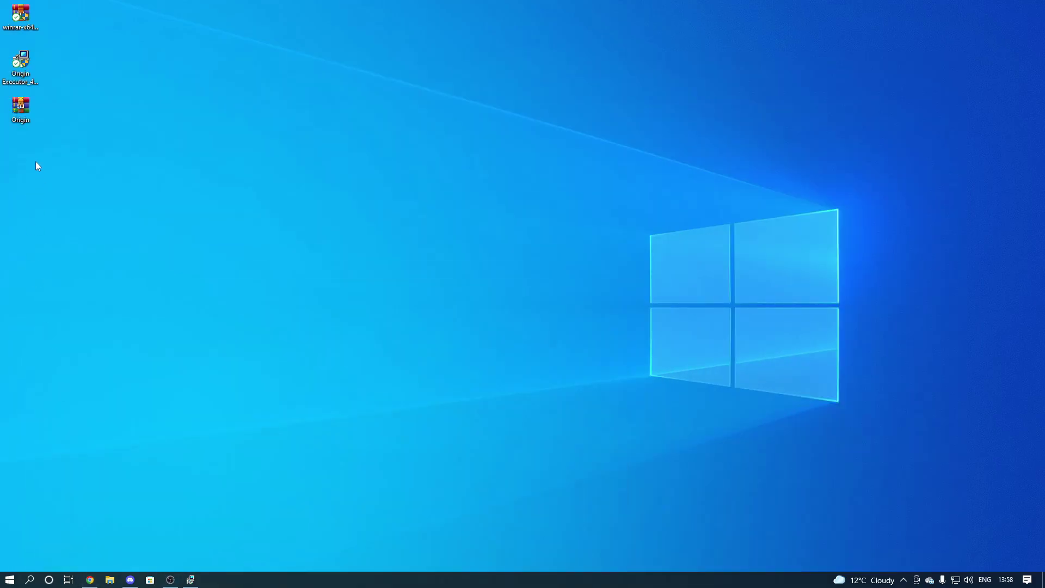
# Extract Origin.rar here on the desktop and open the resulting Origin folder.
pyautogui.moveTo(27, 110); pyautogui.dragTo(482, 250)
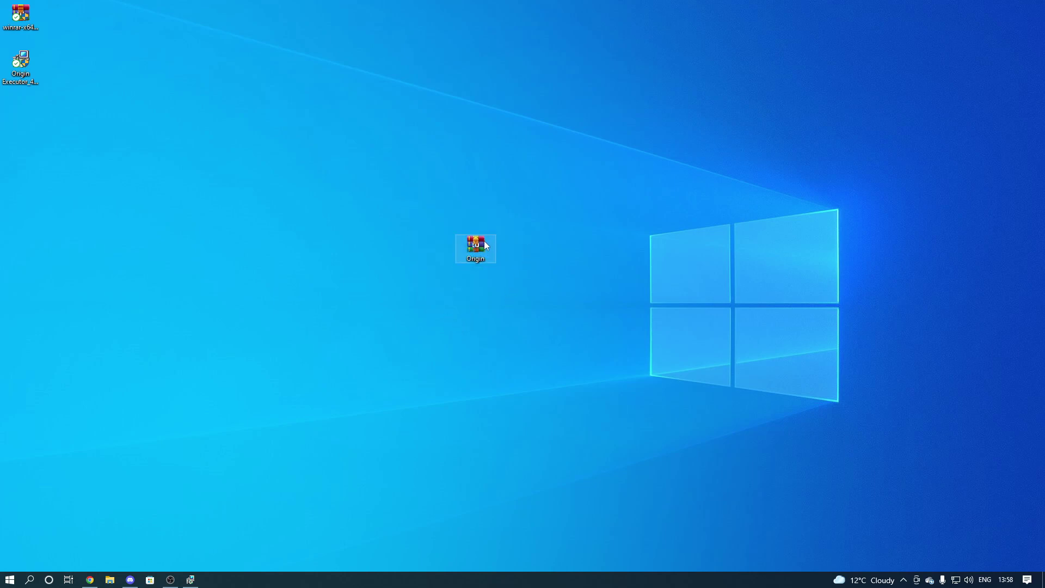
pyautogui.rightClick(484, 241)
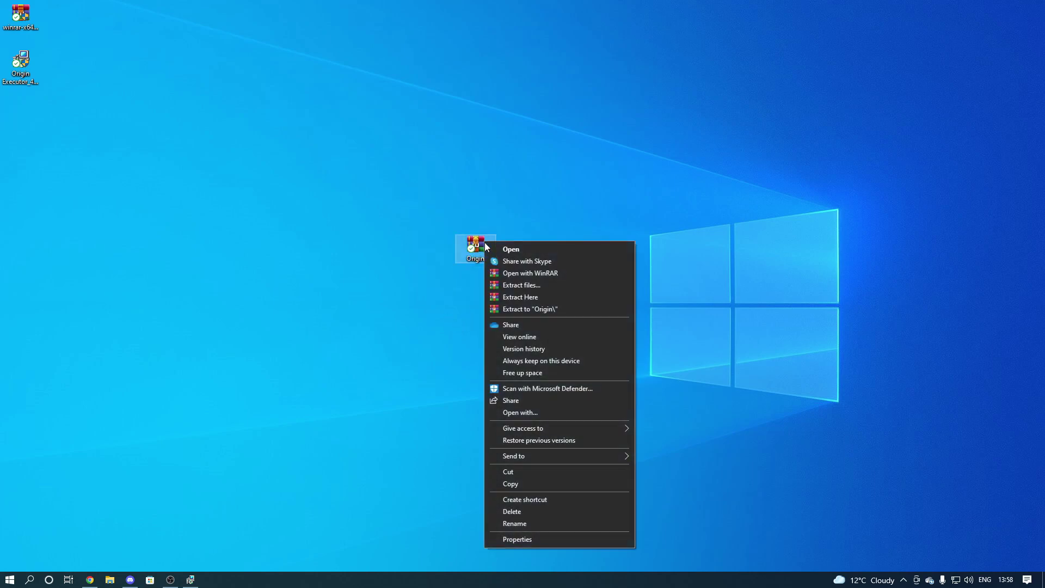
pyautogui.click(545, 296)
pyautogui.moveTo(29, 115); pyautogui.dragTo(517, 242)
pyautogui.doubleClick(517, 248)
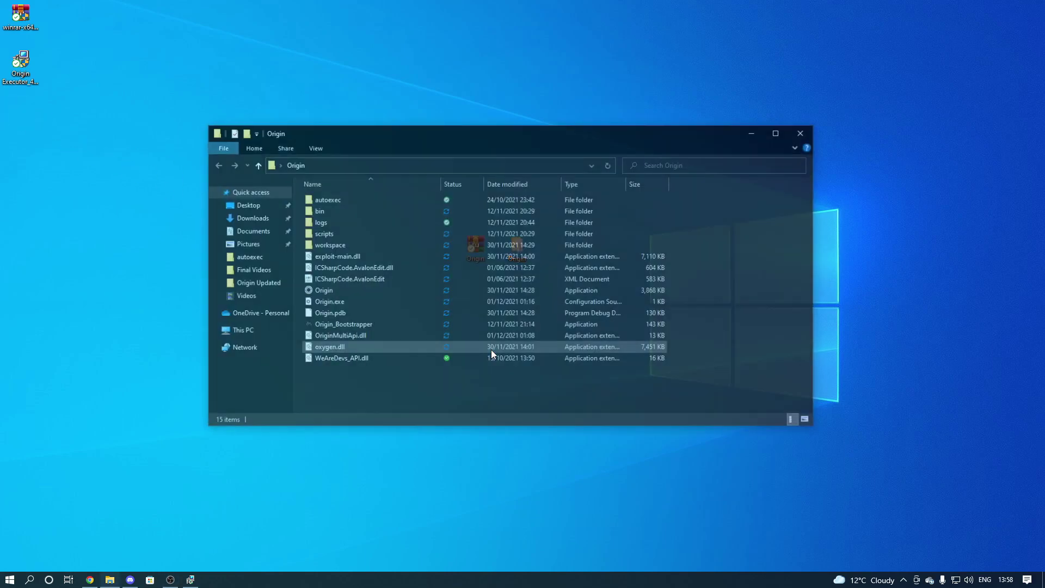
# Launch Origin.exe and close its outdated-version warning window.
pyautogui.doubleClick(344, 294)
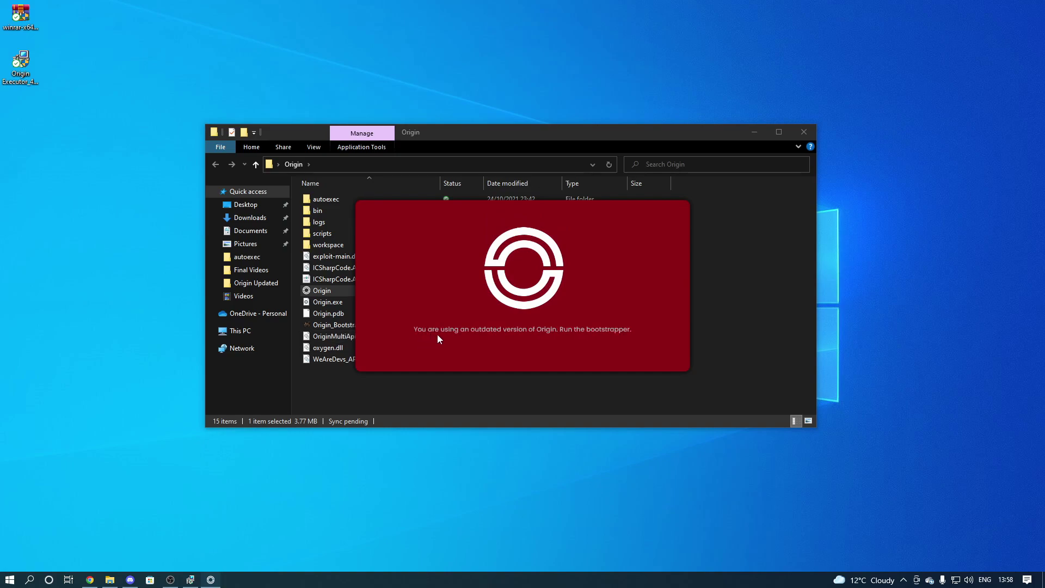
pyautogui.rightClick(211, 579)
pyautogui.click(211, 562)
# Run Origin_Bootstrapper and focus the Origin 1.6 key field.
pyautogui.click(329, 326)
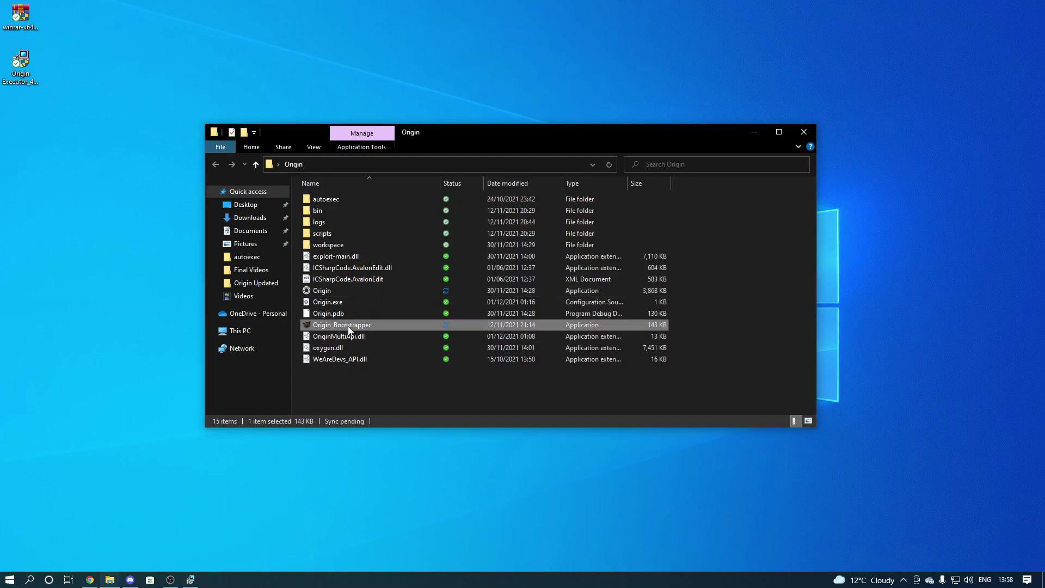
pyautogui.doubleClick(308, 328)
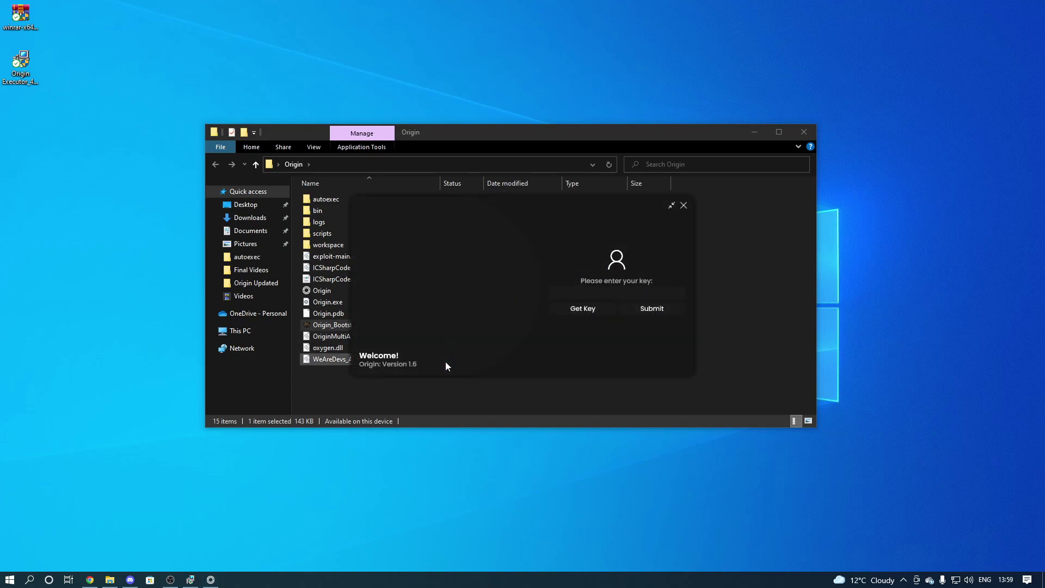
pyautogui.click(603, 291)
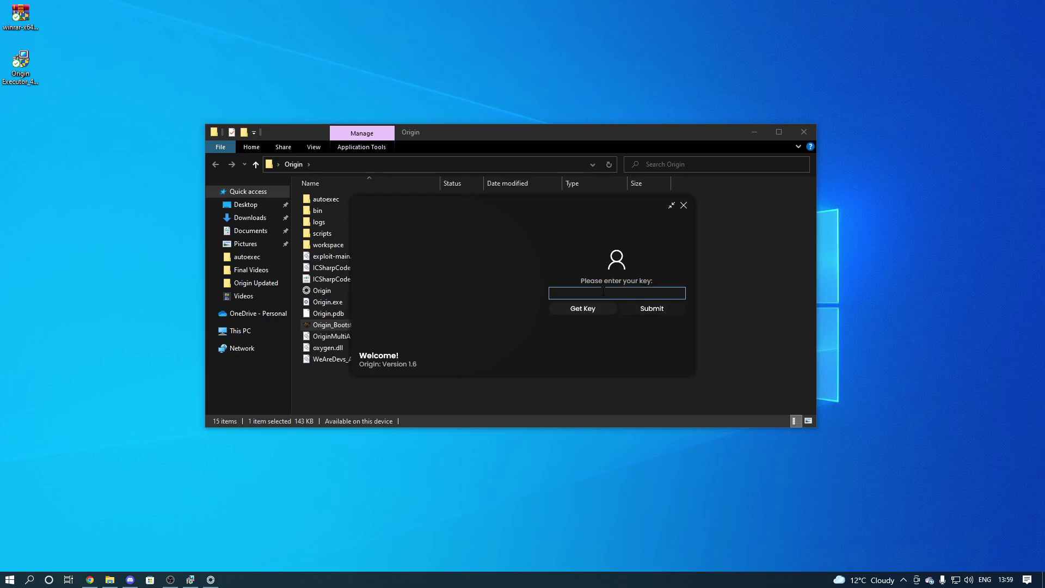
# Request a new key and pass the first two captcha checks.
pyautogui.click(583, 314)
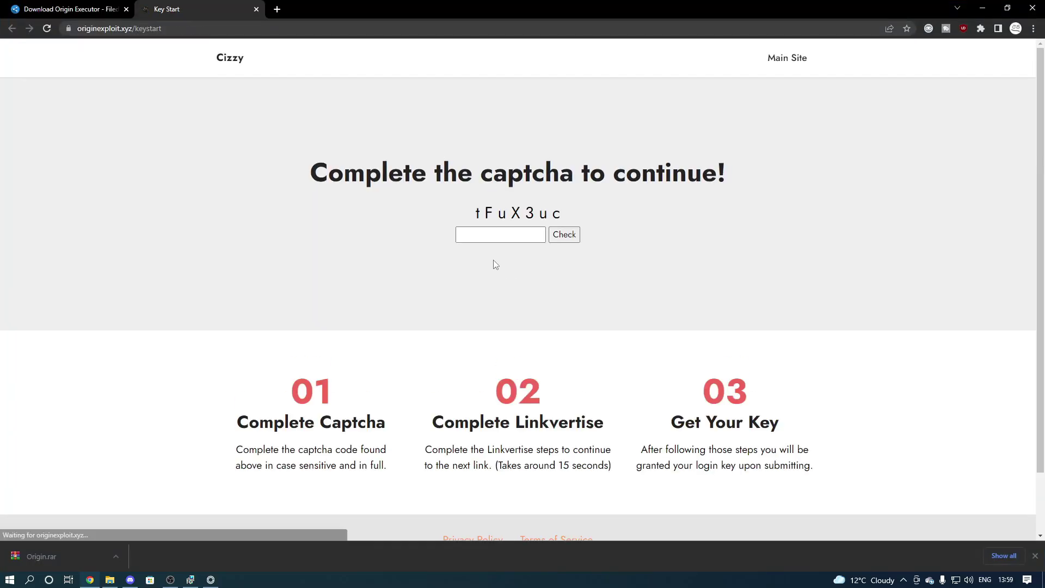
pyautogui.click(489, 238)
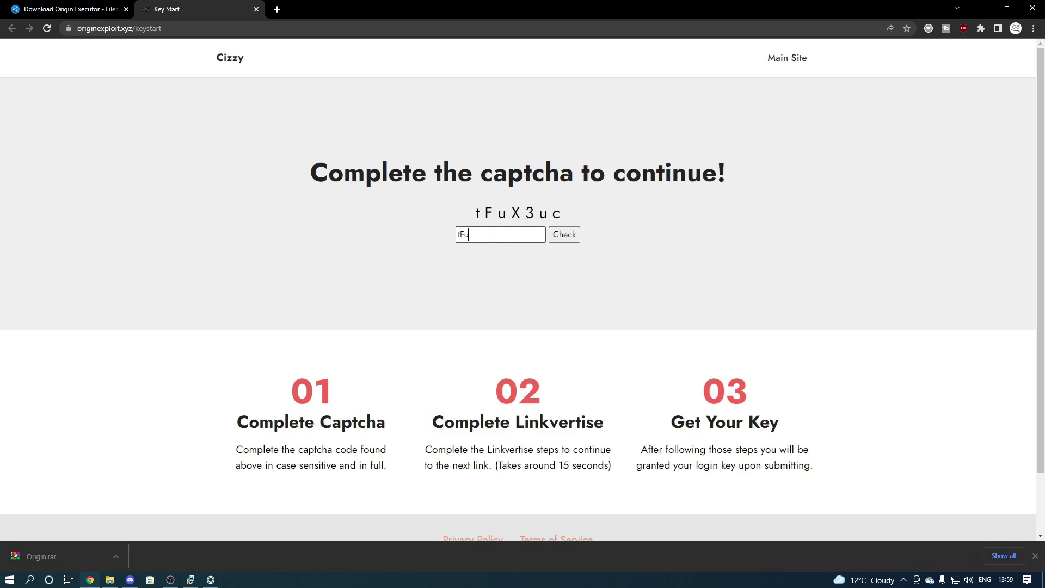
pyautogui.write('tFuX3uc')
pyautogui.click(564, 234)
pyautogui.click(630, 89)
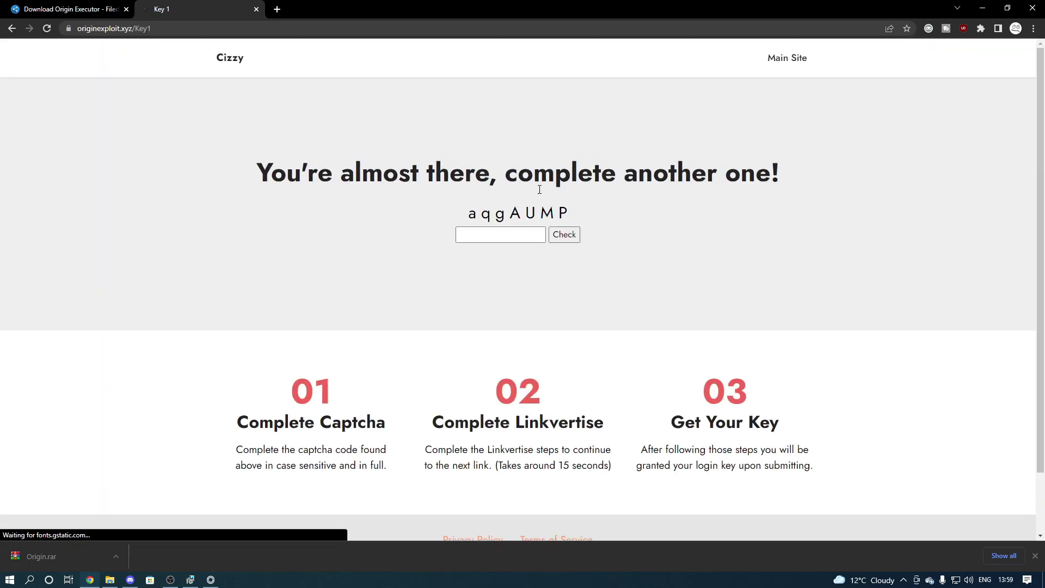
pyautogui.click(523, 235)
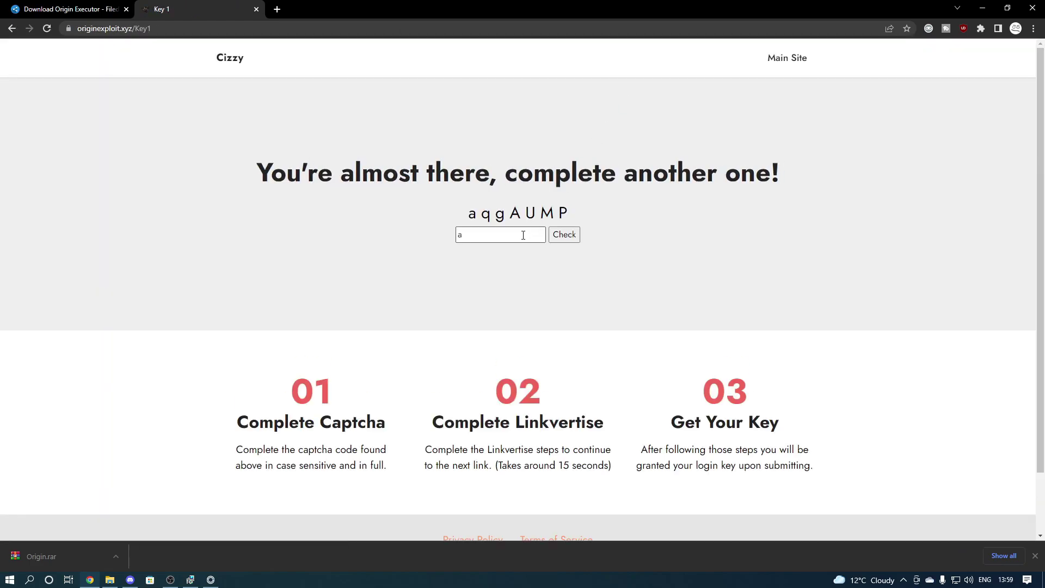
pyautogui.write('aqgAUMP')
pyautogui.click(564, 235)
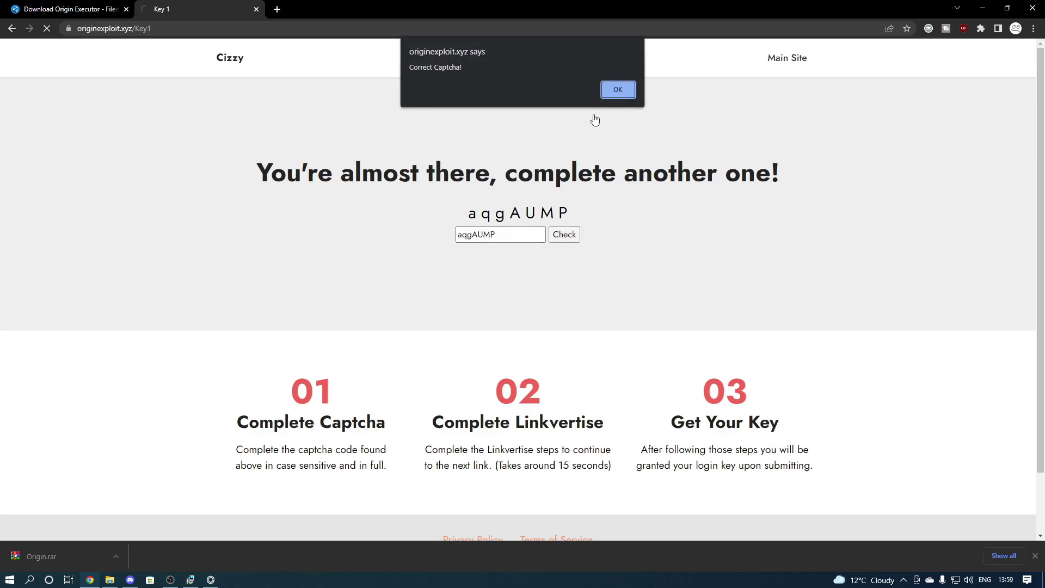
pyautogui.click(622, 90)
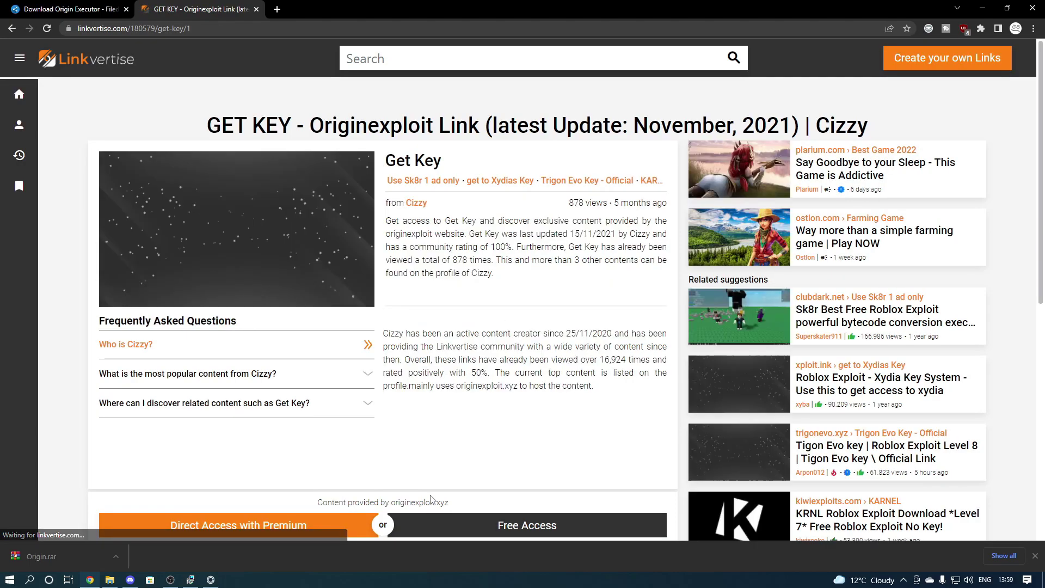
# Continue through the Linkvertise step and pass the third captcha check.
pyautogui.click(460, 532)
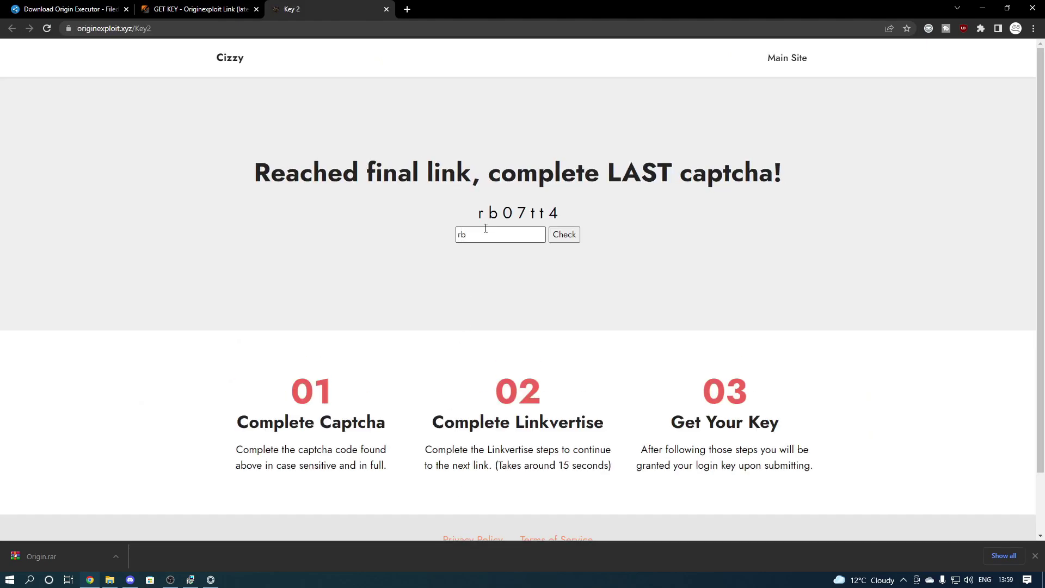
pyautogui.write('07tt4')
pyautogui.click(563, 234)
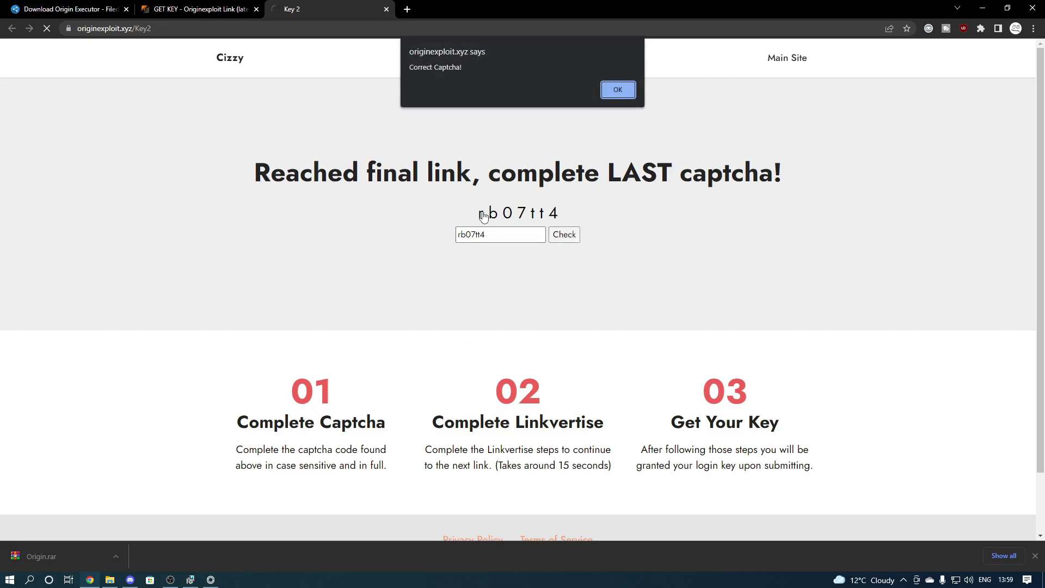
pyautogui.click(618, 89)
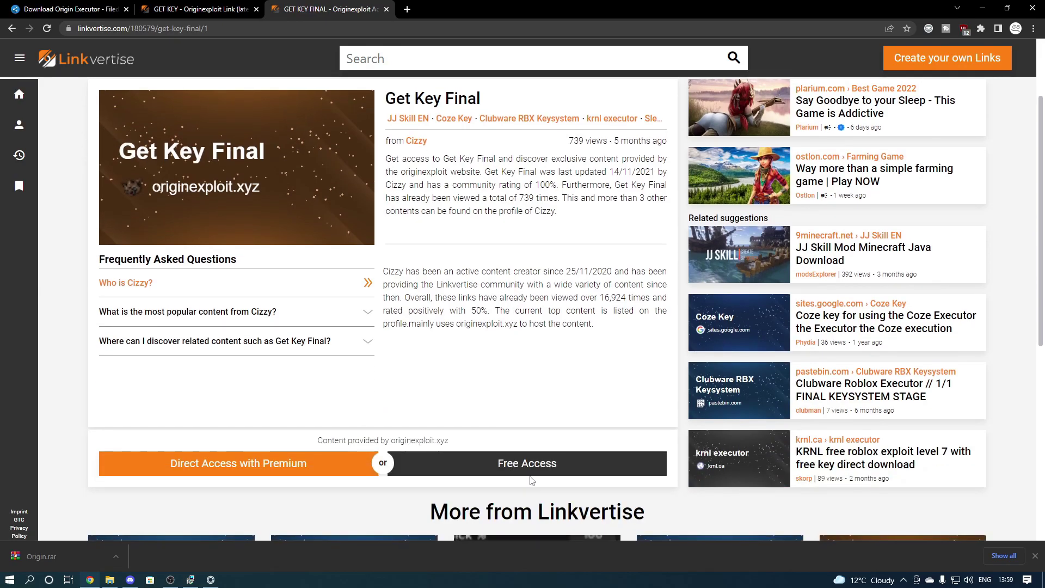
# On the Origin Key System page, pass reCAPTCHA, submit, and copy the generated key.
pyautogui.click(520, 460)
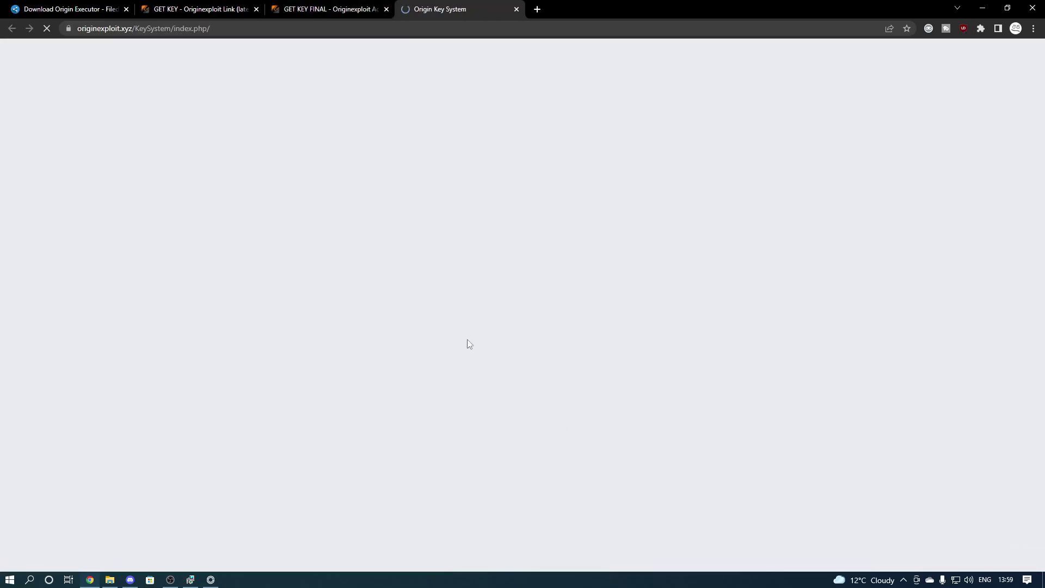
pyautogui.click(443, 278)
pyautogui.click(507, 324)
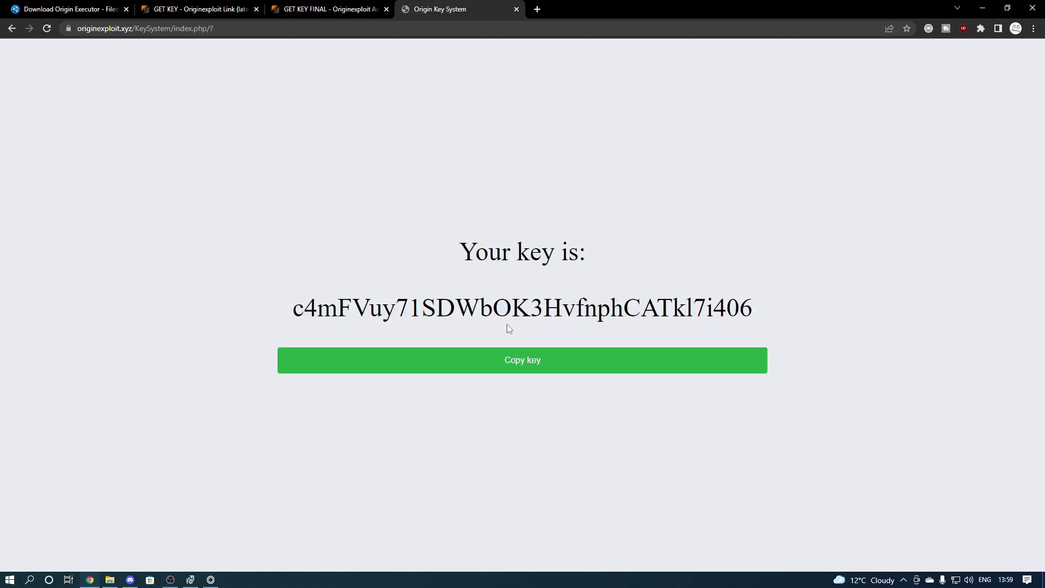
pyautogui.click(507, 356)
pyautogui.click(627, 93)
# Paste the copied key into Origin and submit it, confirming the valid-key message.
pyautogui.hotkey('alt', 'Tab')
pyautogui.click(615, 292)
pyautogui.hotkey('ctrl', 'v')
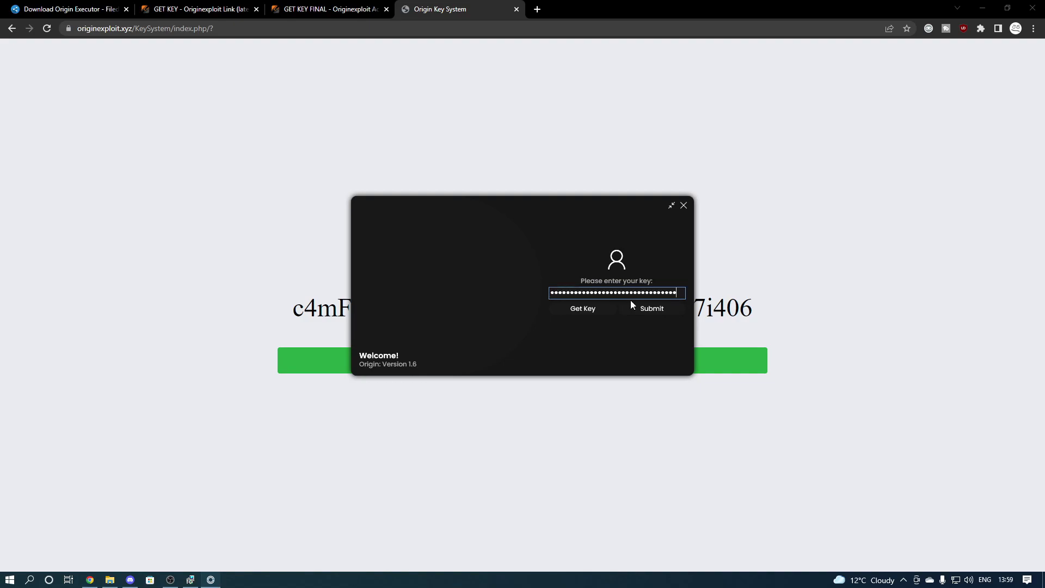
pyautogui.click(633, 311)
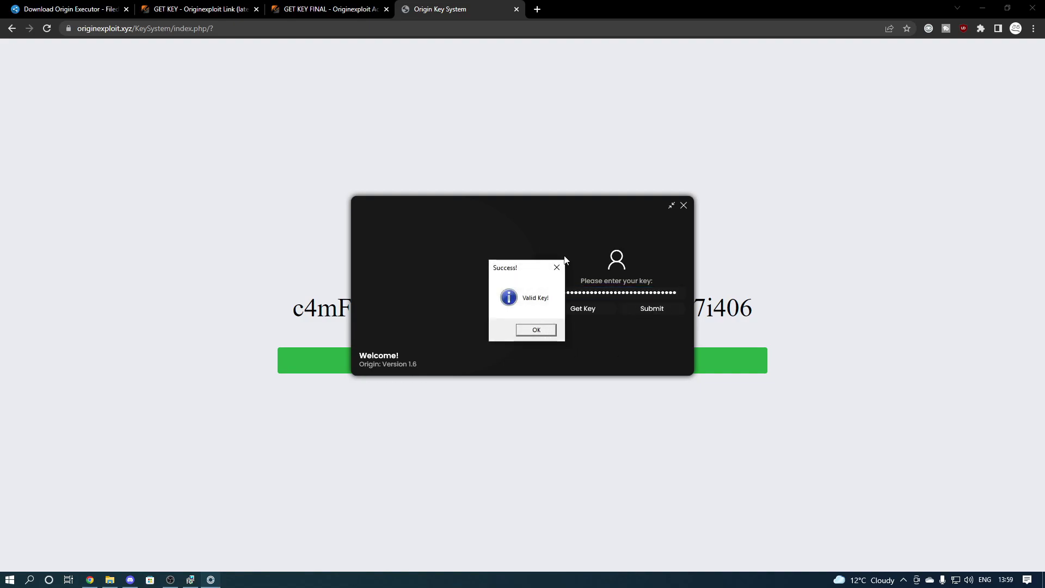
pyautogui.click(539, 329)
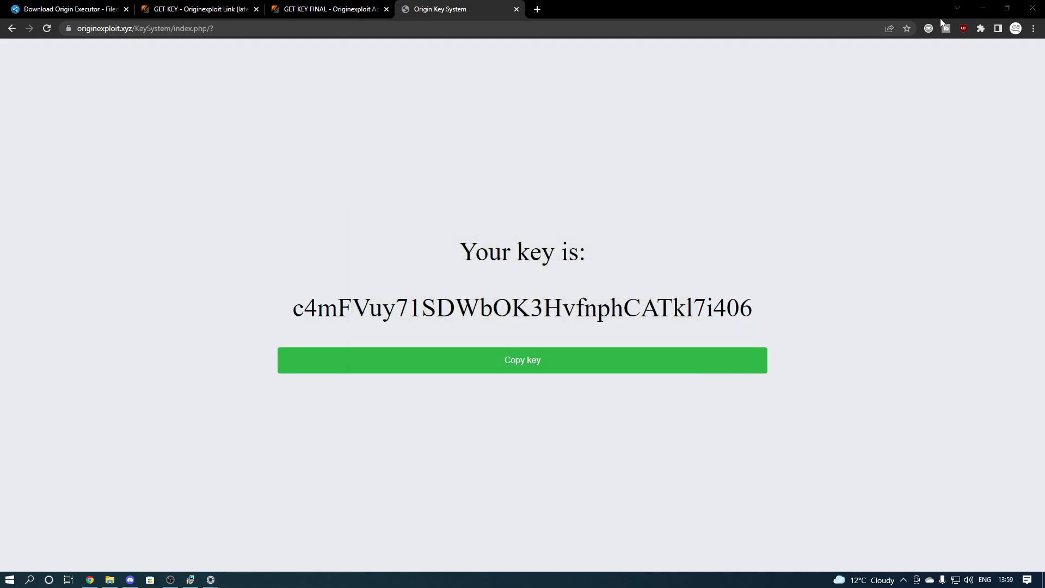
# Type 'dasdwa' in the script editor, then add two editor tabs and close them.
pyautogui.click(983, 7)
pyautogui.click(804, 133)
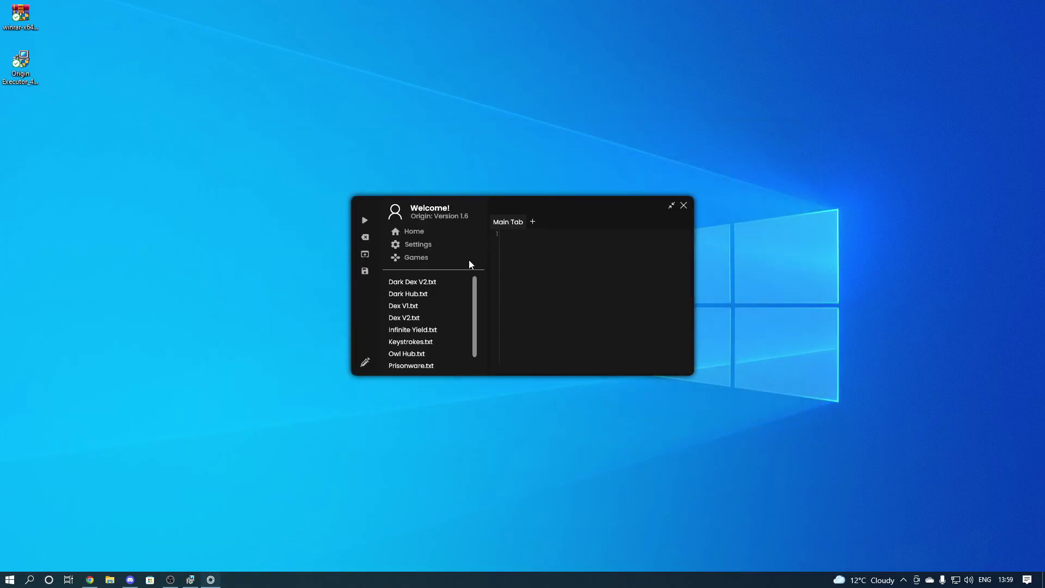
pyautogui.click(535, 264)
pyautogui.write('dasdwa')
pyautogui.click(532, 221)
pyautogui.click(570, 222)
pyautogui.click(563, 221)
pyautogui.click(564, 222)
# Browse the Settings pages, including Functionality and Beta.
pyautogui.click(410, 244)
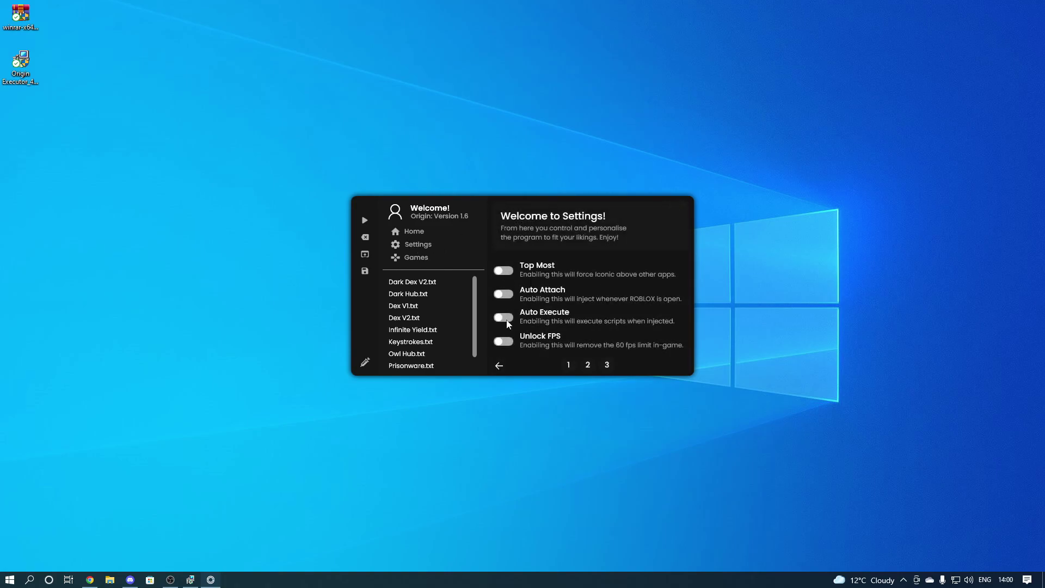
pyautogui.click(588, 365)
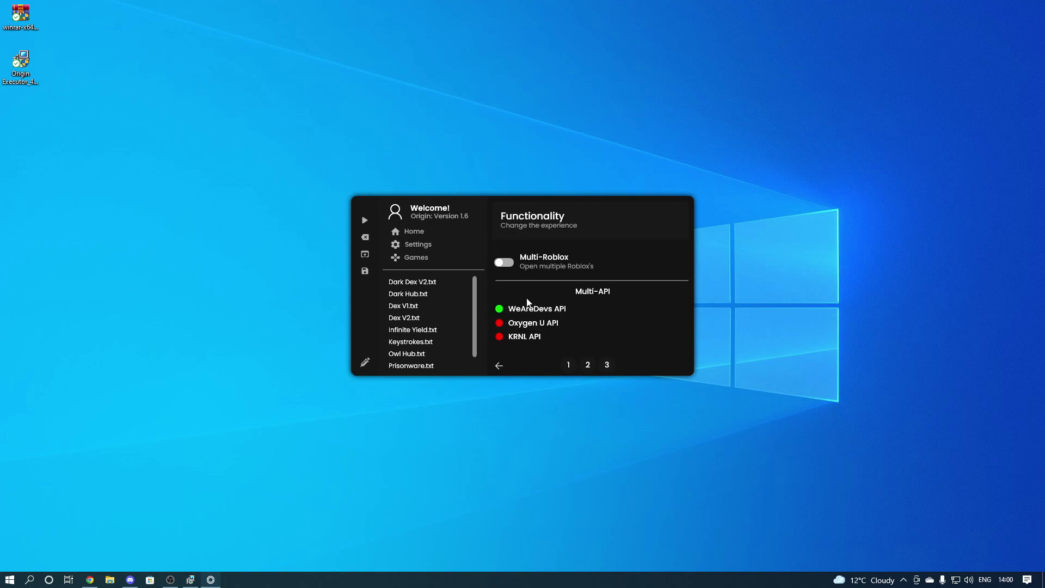
pyautogui.click(607, 364)
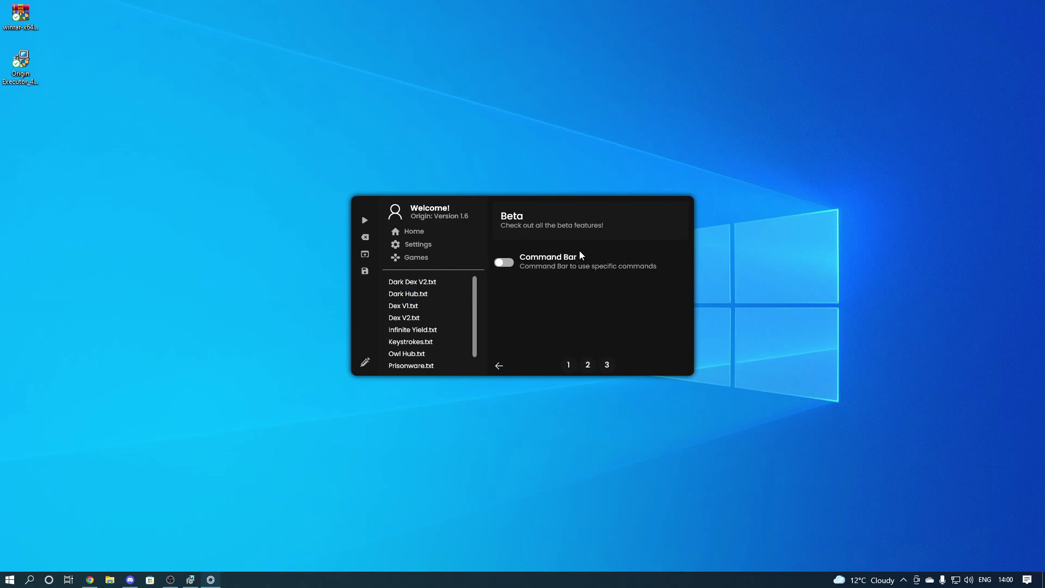
# Scroll through the Games script catalogue, return Home, and close the executor.
pyautogui.click(416, 257)
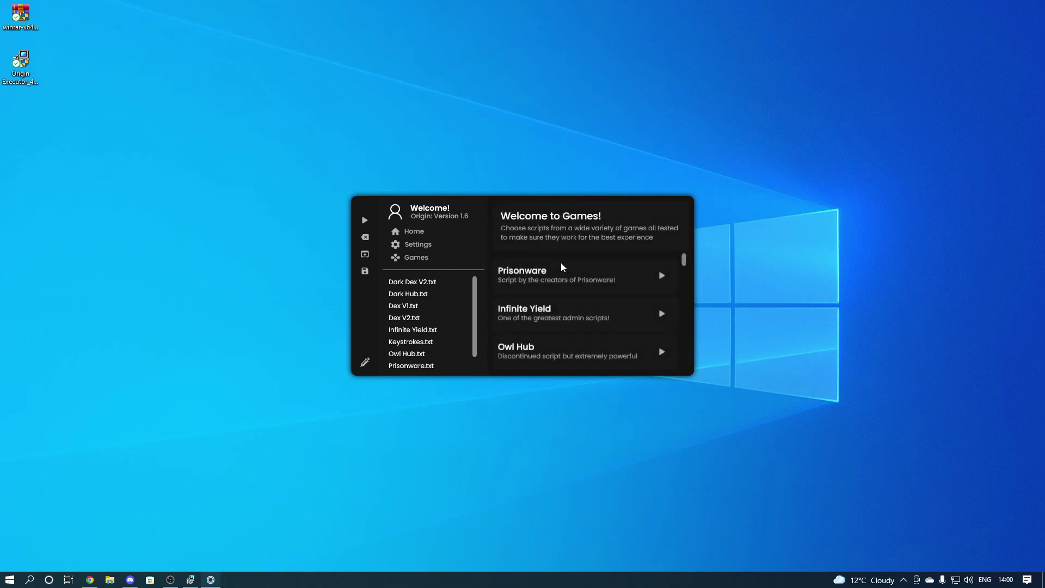
pyautogui.moveTo(686, 263)
pyautogui.mouseDown()
pyautogui.moveTo(686, 351)
pyautogui.moveTo(684, 256)
pyautogui.mouseUp()
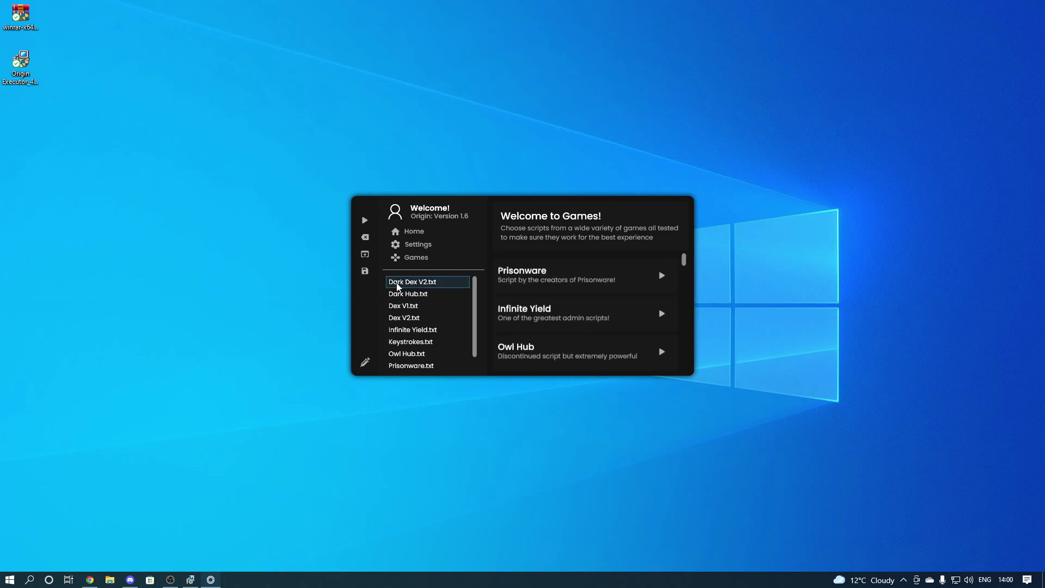
pyautogui.scroll(-1, 423, 324)
pyautogui.scroll(1, 420, 329)
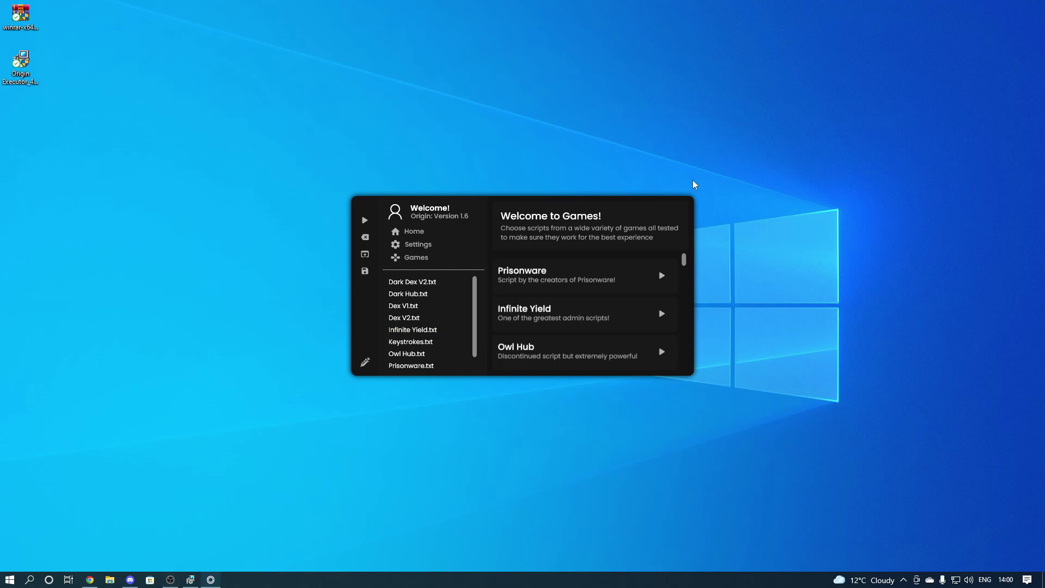
pyautogui.click(409, 230)
pyautogui.click(672, 206)
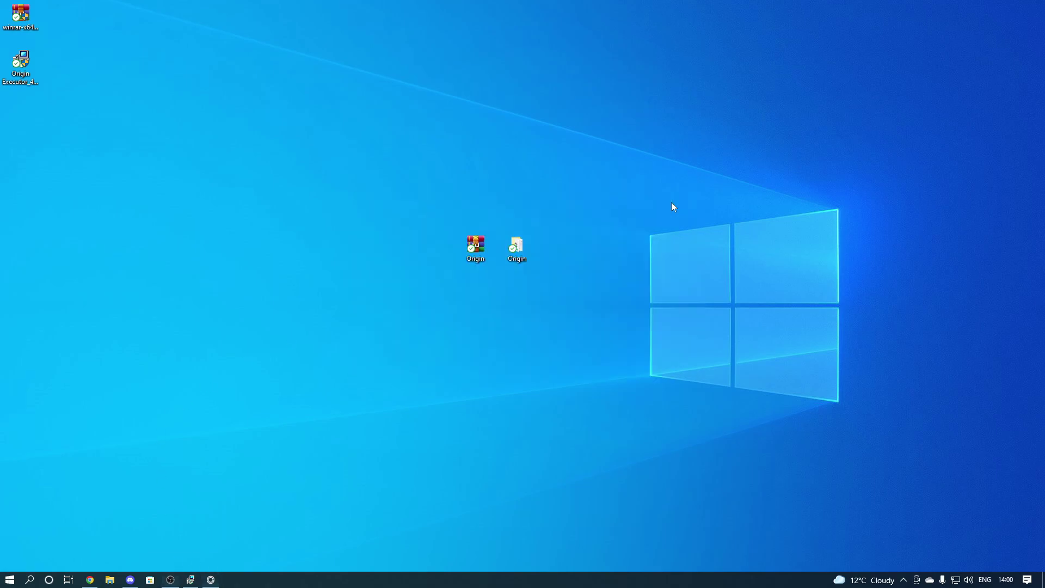
# Browse to Origin > scripts to see its ten script files, then return to the Origin executor.
pyautogui.doubleClick(525, 244)
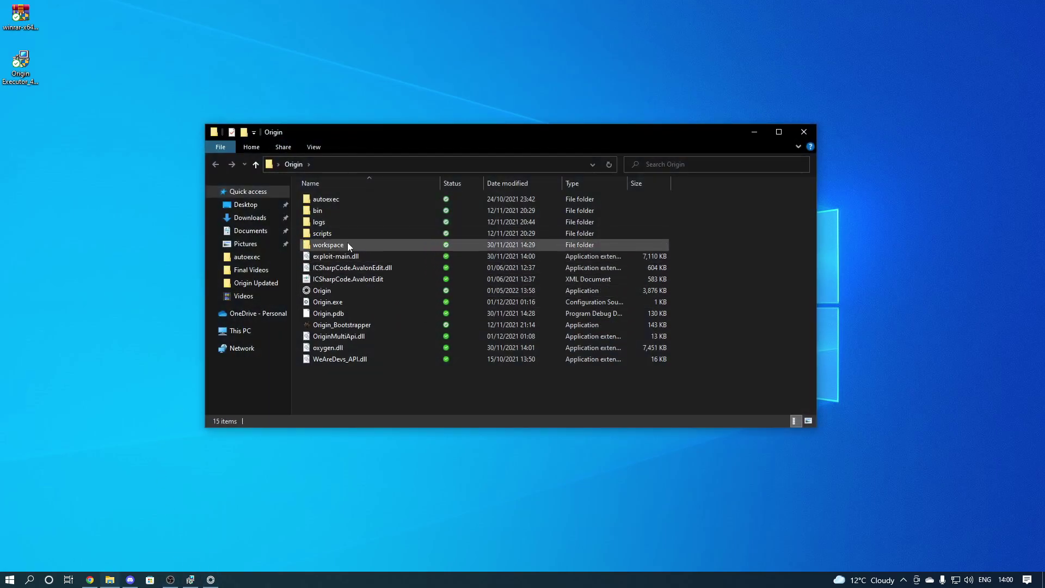
pyautogui.doubleClick(347, 243)
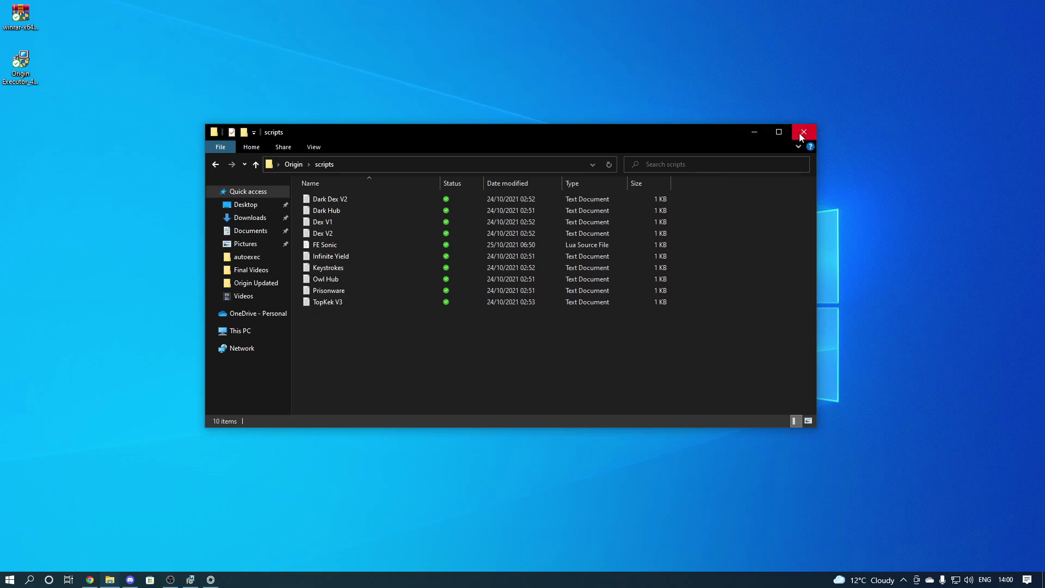
pyautogui.moveTo(412, 328)
pyautogui.mouseDown()
pyautogui.moveTo(428, 191)
pyautogui.moveTo(528, 328)
pyautogui.moveTo(400, 321)
pyautogui.mouseUp()
pyautogui.click(753, 131)
pyautogui.click(211, 579)
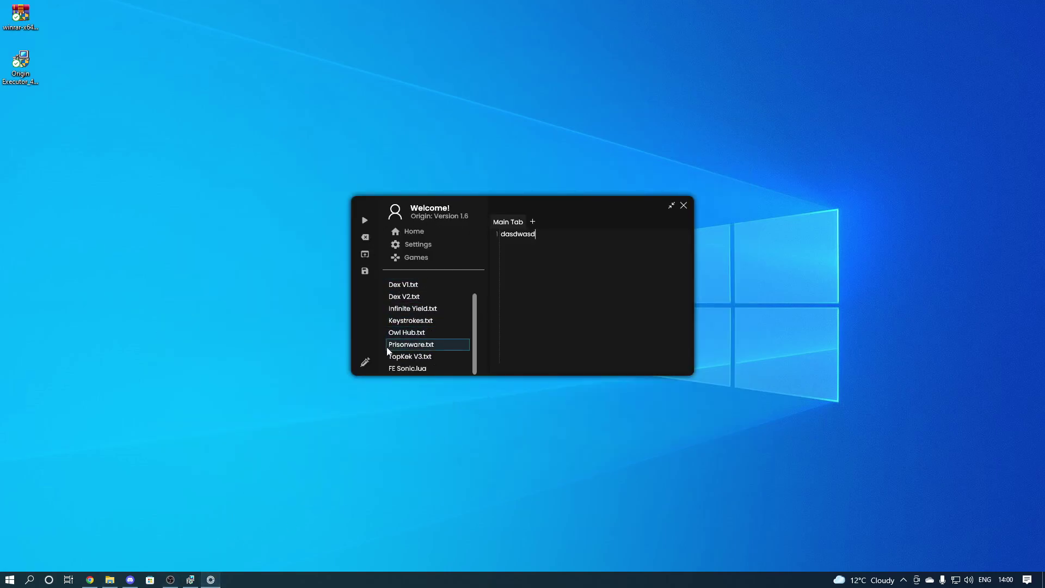
# Erase the test text "dasdwasd" from the Main Tab script editor.
pyautogui.scroll(2, 387, 351)
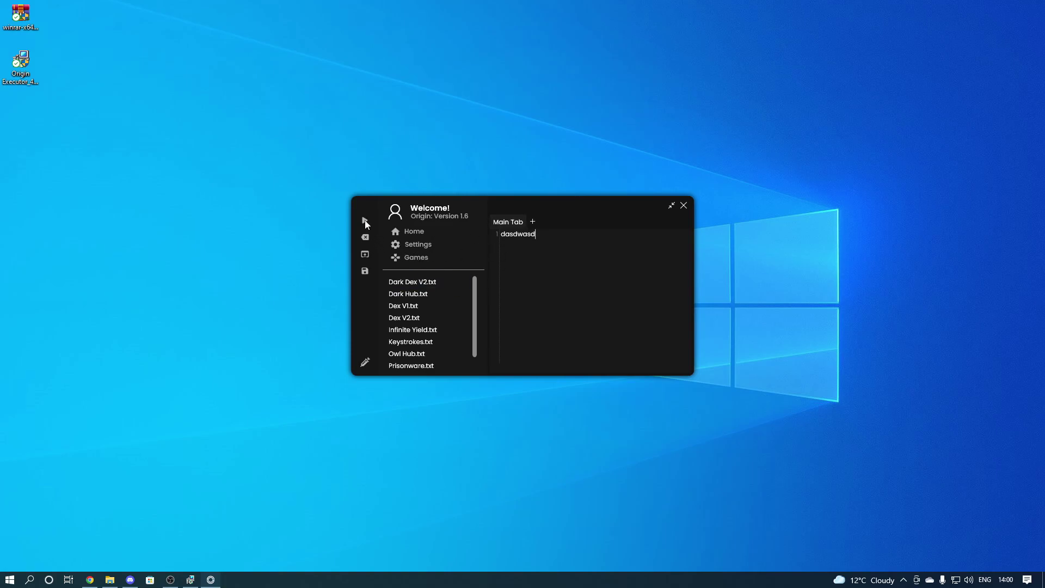
pyautogui.click(525, 242)
pyautogui.click(364, 237)
pyautogui.click(521, 250)
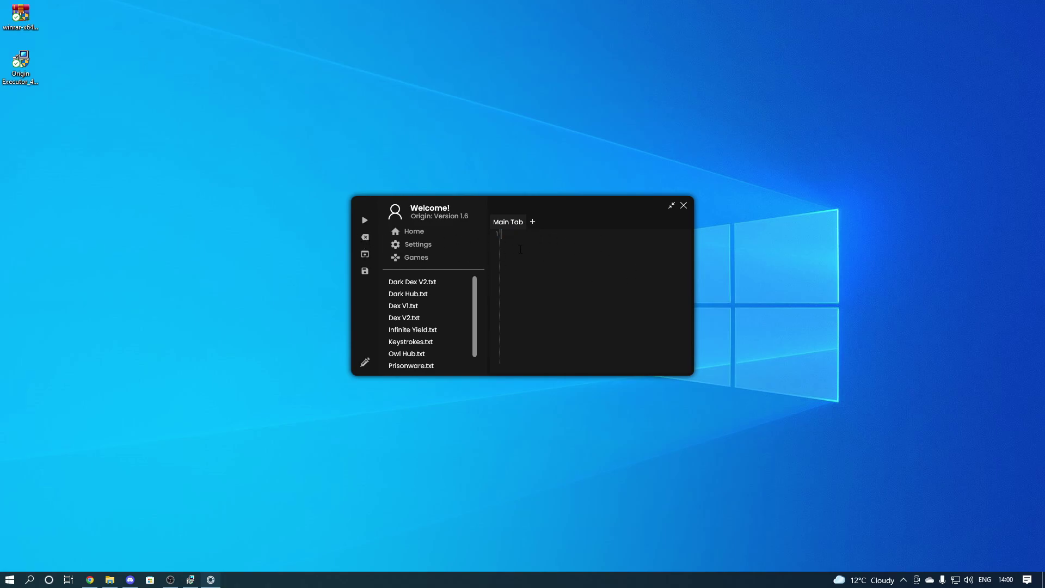
# Check and close the open-file and save-file dialogs, then select the Dex V1.txt script.
pyautogui.click(365, 254)
pyautogui.click(851, 204)
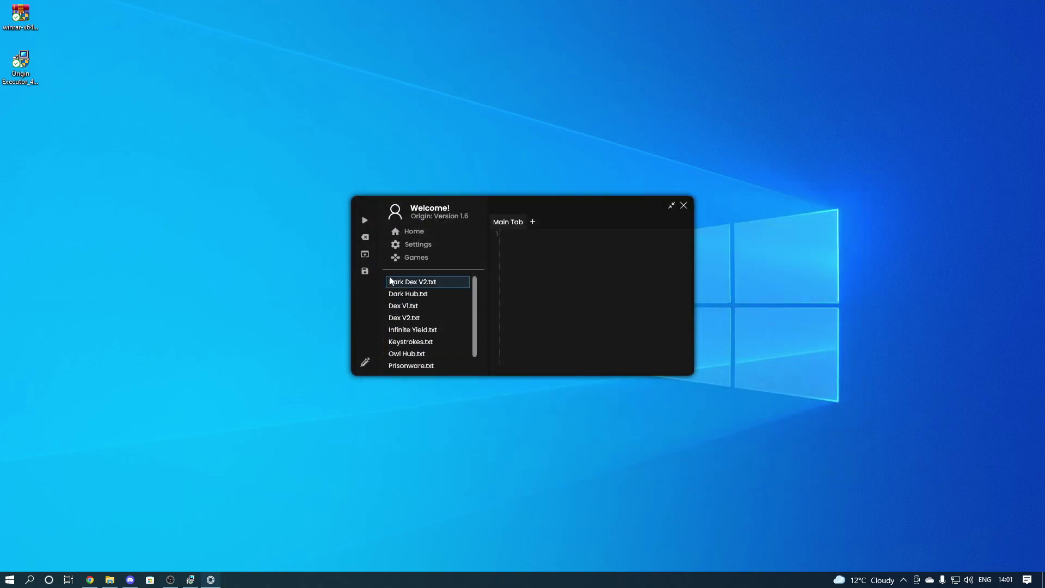
pyautogui.click(364, 273)
pyautogui.click(853, 200)
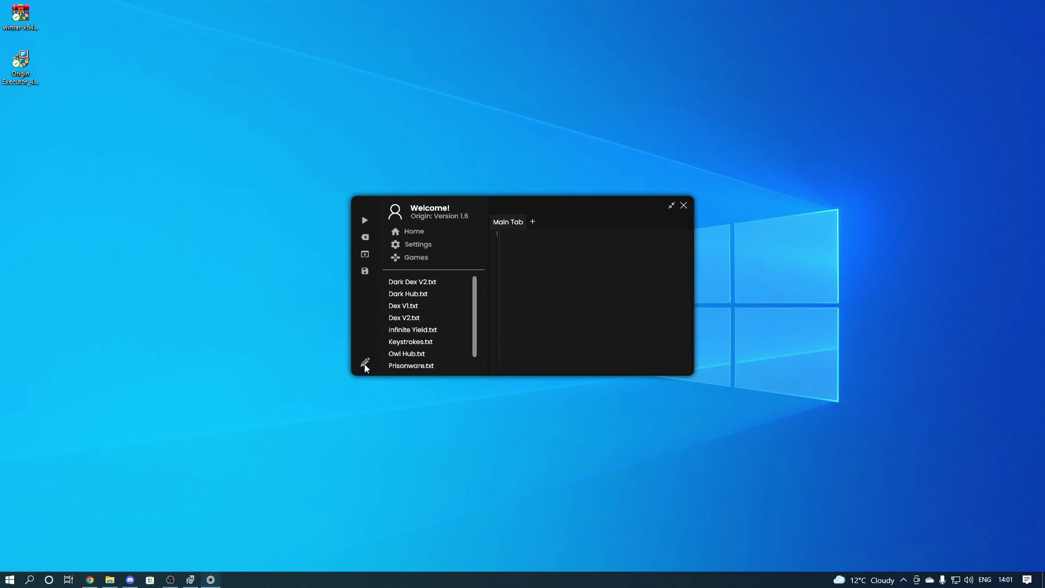
pyautogui.click(430, 319)
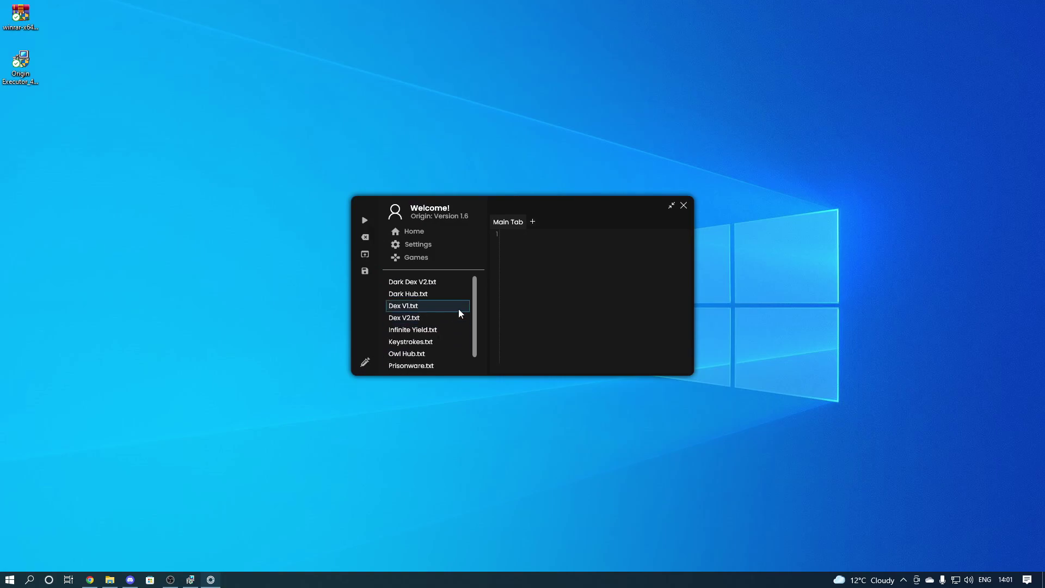